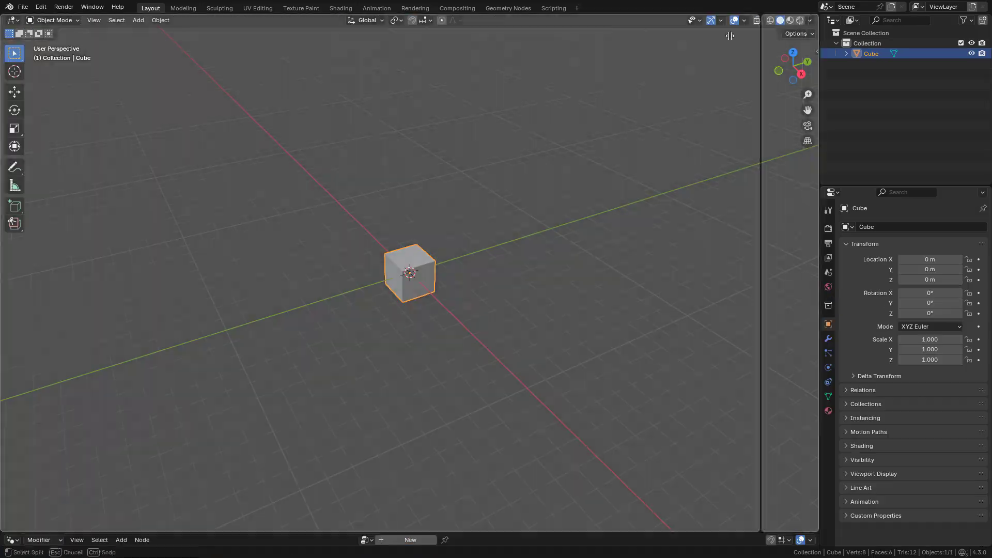
Step: Turn the second 3D viewport into a Geometry Node Editor and create a new node group for the cube
{"action": "left_click", "coordinate": [476, 21]}
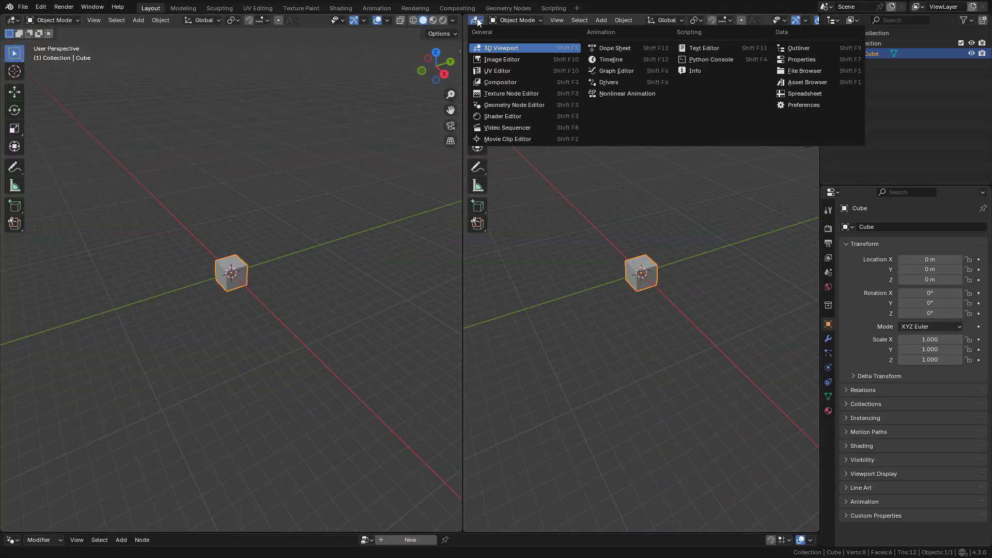
{"action": "left_click", "coordinate": [503, 105]}
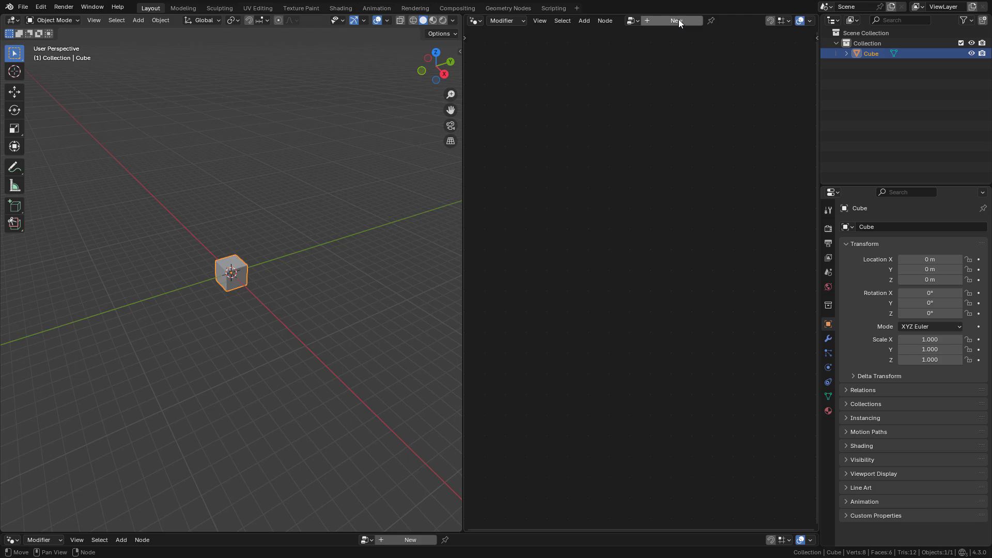
{"action": "left_click", "coordinate": [678, 20]}
Step: Replace the Group Input node with a Grid node and connect its Mesh output to the Group Output's Geometry
{"action": "scroll", "coordinate": [532, 238], "scroll_direction": "up", "scroll_amount": 5}
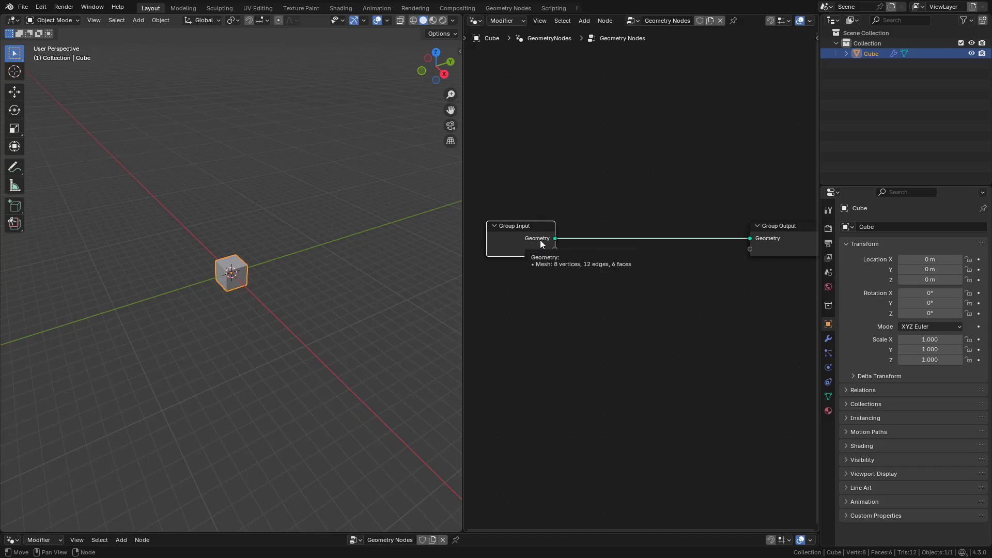
{"action": "key", "text": "Delete"}
{"action": "key", "text": "shift+a"}
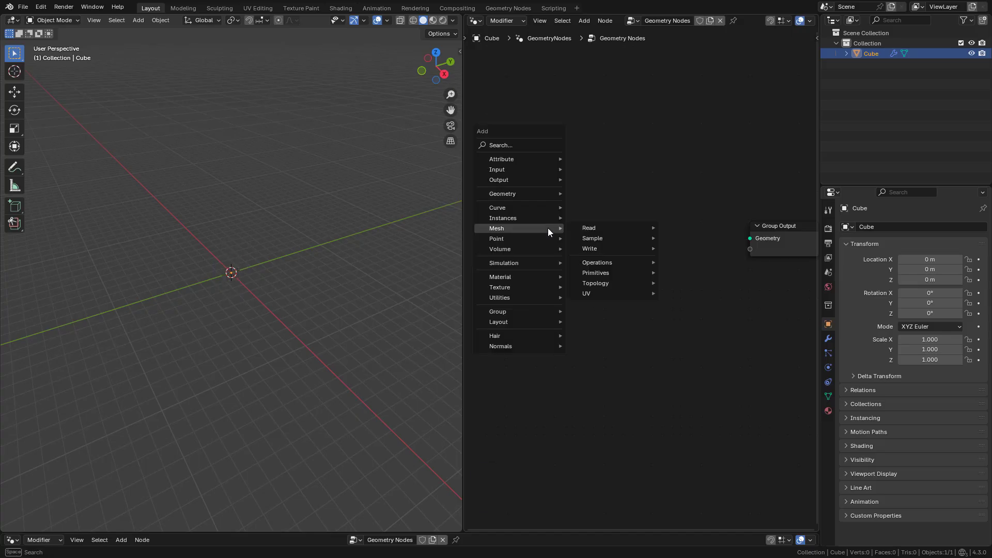
{"action": "left_click", "coordinate": [509, 141]}
{"action": "type", "text": "gri"}
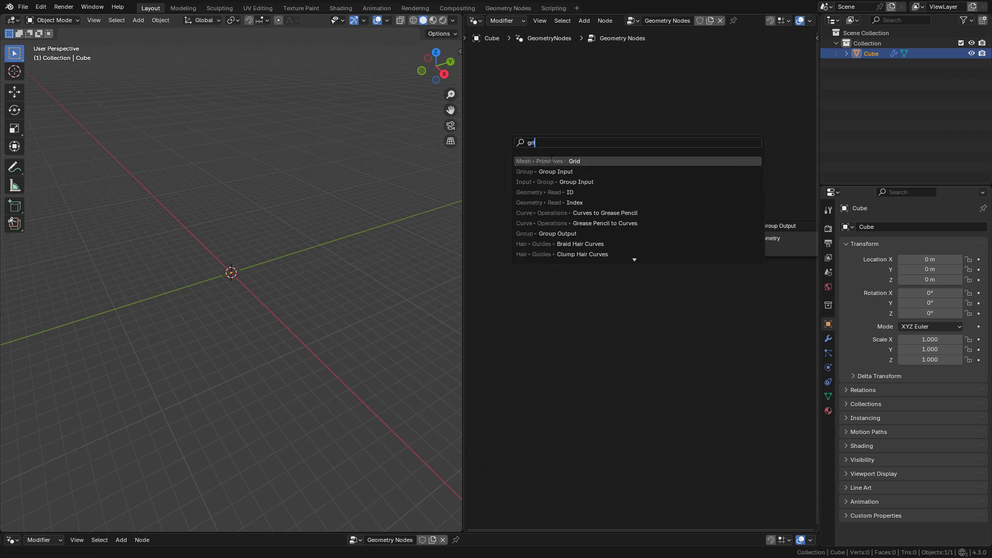
{"action": "left_click", "coordinate": [551, 160]}
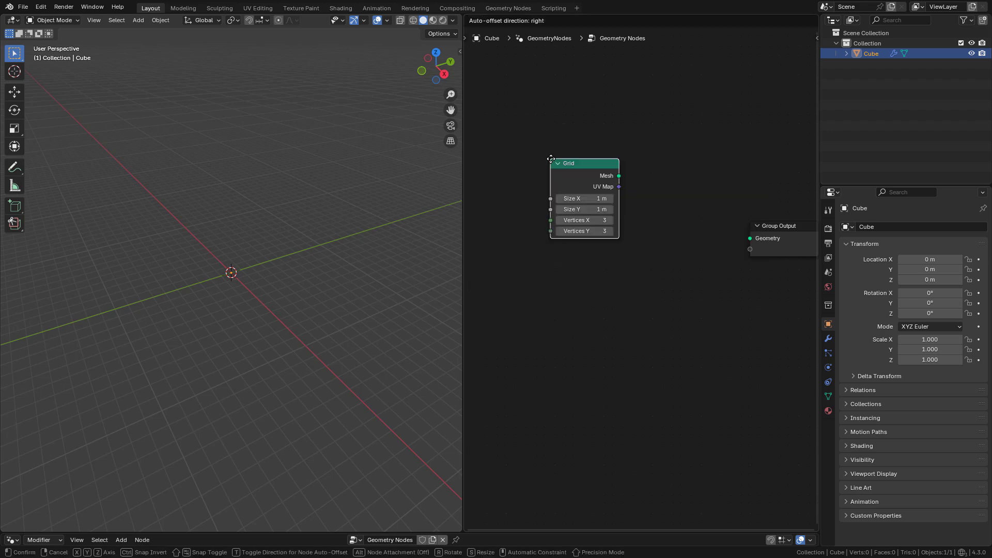
{"action": "left_click", "coordinate": [518, 215]}
{"action": "left_click_drag", "start_coordinate": [683, 122], "coordinate": [754, 240]}
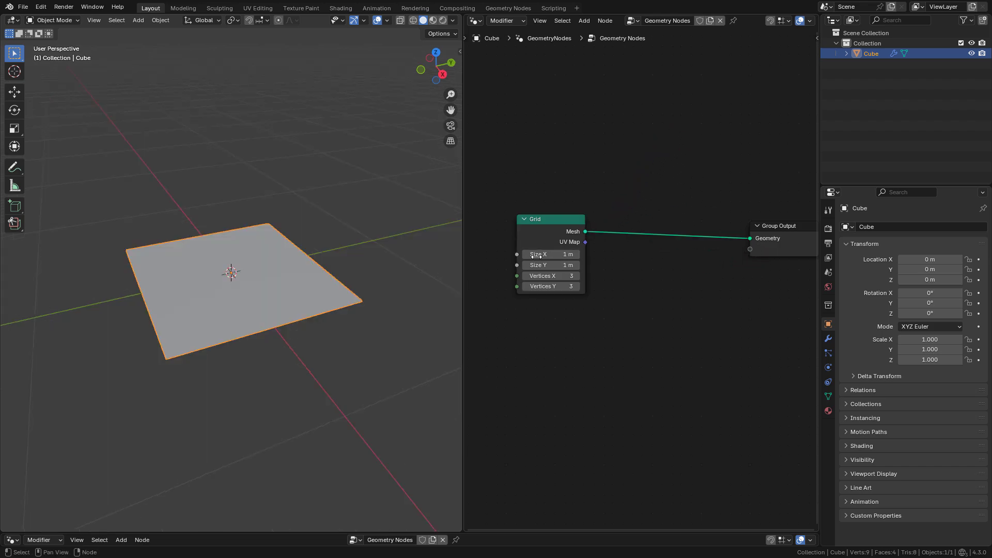
Step: Set the Grid node's Size X and Size Y to 2 m each
{"action": "mouse_move", "coordinate": [561, 255]}
{"action": "left_mouse_down"}
{"action": "mouse_move", "coordinate": [574, 256]}
{"action": "mouse_move", "coordinate": [561, 256]}
{"action": "left_mouse_up"}
{"action": "left_click", "coordinate": [561, 256]}
{"action": "type", "text": "4"}
{"action": "key", "text": "Return"}
{"action": "left_click", "coordinate": [561, 256]}
{"action": "type", "text": "2"}
{"action": "key", "text": "Return"}
{"action": "left_click", "coordinate": [568, 265]}
{"action": "type", "text": "2"}
{"action": "key", "text": "Return"}
Step: Set the Grid node's Vertices X and Vertices Y to 256 each
{"action": "left_click_drag", "start_coordinate": [541, 276], "coordinate": [560, 280]}
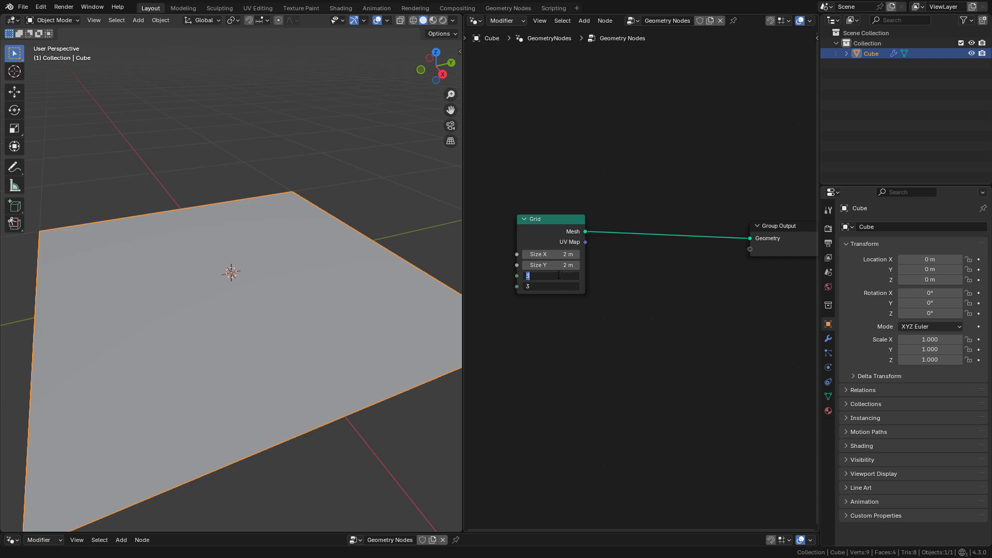
{"action": "type", "text": "256"}
{"action": "key", "text": "Return"}
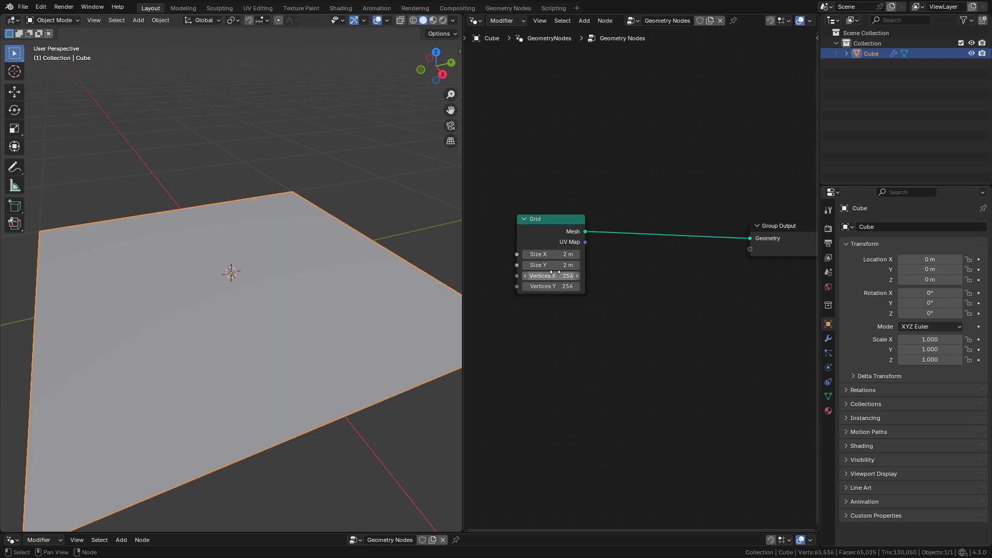
Step: Insert a Set Position node on the link between the Grid and the Group Output
{"action": "left_click_drag", "start_coordinate": [548, 219], "coordinate": [496, 227]}
{"action": "key", "text": "shift+a"}
{"action": "left_click", "coordinate": [605, 306]}
{"action": "type", "text": "set"}
{"action": "left_click", "coordinate": [636, 335]}
{"action": "left_click", "coordinate": [652, 230]}
Step: Add a Noise Texture node below the Grid and connect its Fac output to the Set Position node's Offset
{"action": "scroll", "coordinate": [619, 333], "scroll_direction": "down", "scroll_amount": 2}
{"action": "key", "text": "shift+a"}
{"action": "type", "text": "noi"}
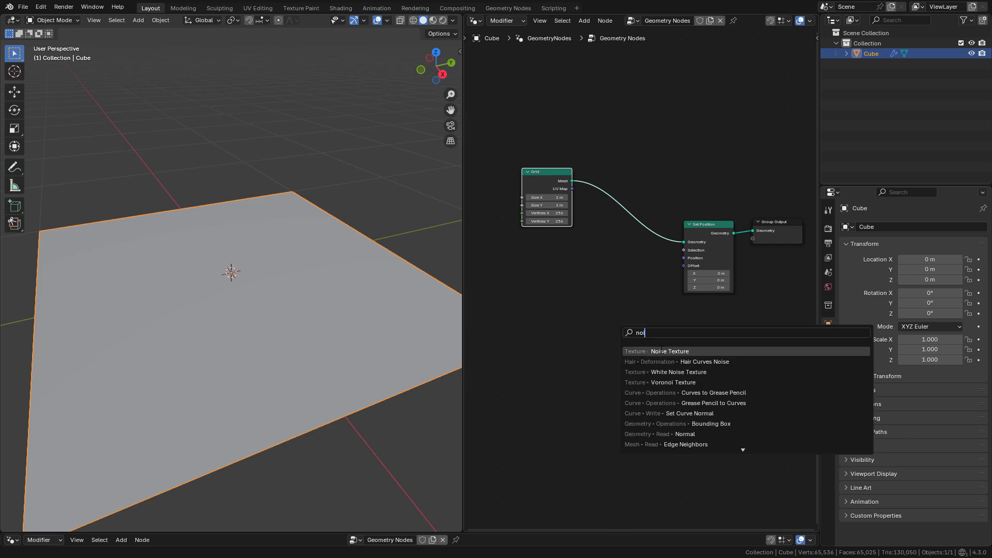
{"action": "key", "text": "Return"}
{"action": "left_click", "coordinate": [601, 282]}
{"action": "left_click_drag", "start_coordinate": [661, 306], "coordinate": [684, 270]}
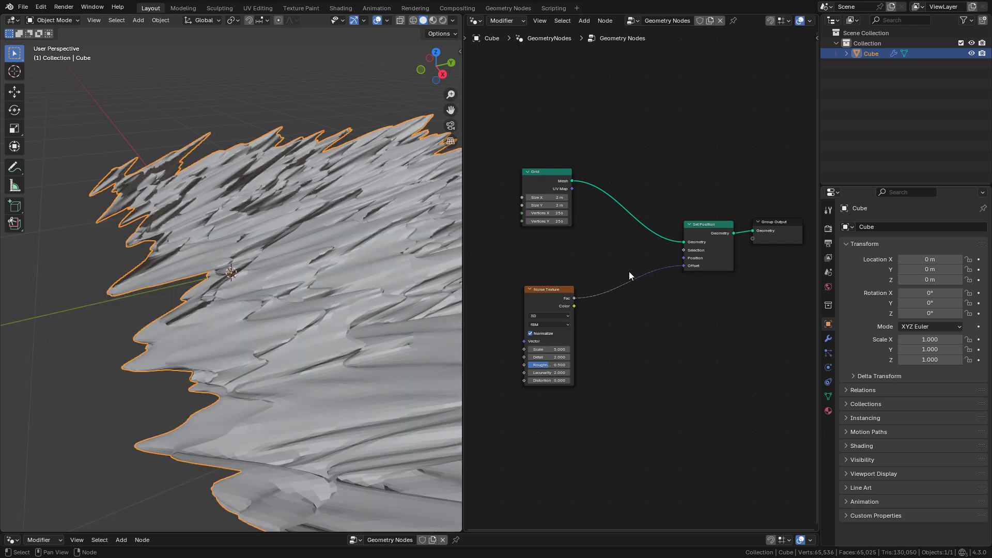
Step: Insert a Combine XYZ node between the Noise Texture and Set Position, feeding the noise Fac into Z only
{"action": "key", "text": "shift+a"}
{"action": "type", "text": "com"}
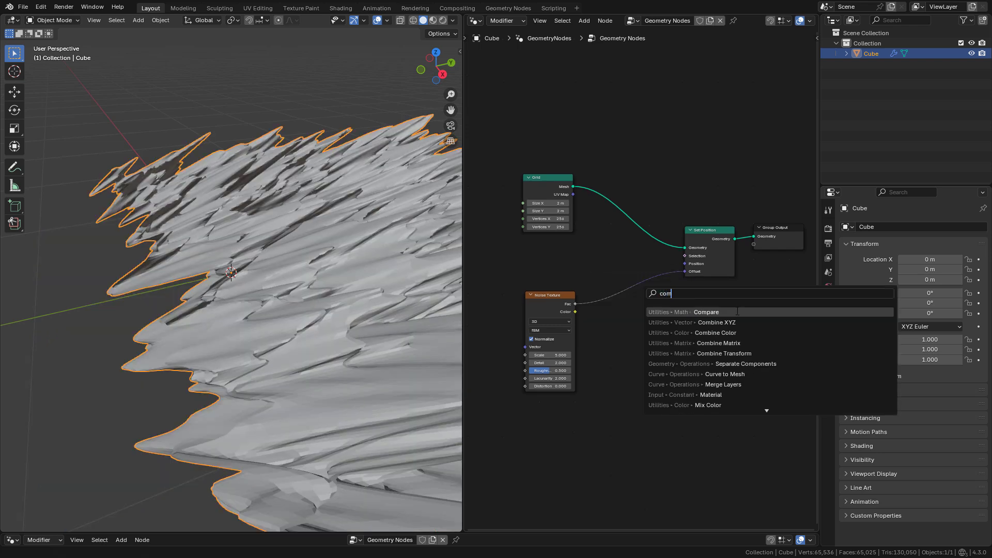
{"action": "left_click", "coordinate": [724, 322]}
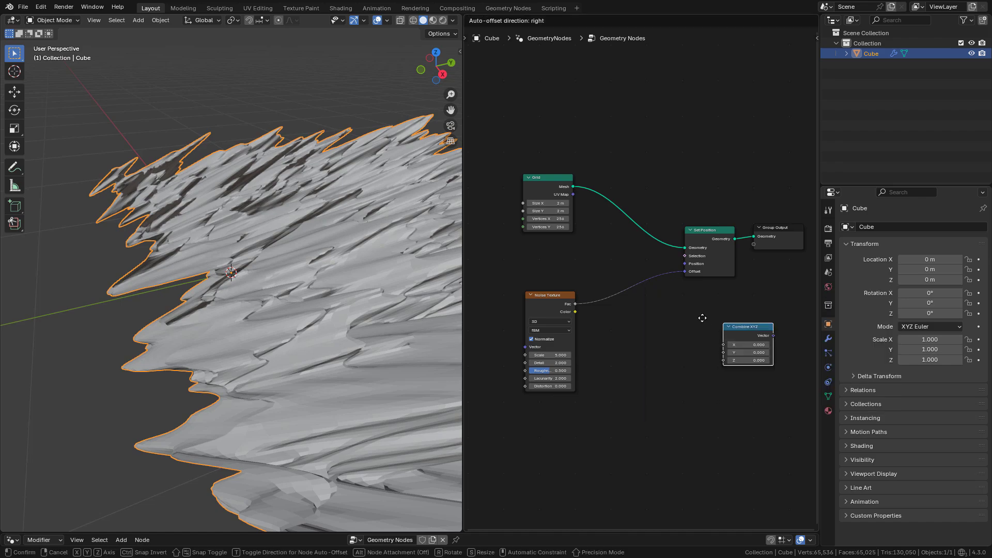
{"action": "left_click", "coordinate": [608, 281]}
{"action": "mouse_move", "coordinate": [609, 299]}
{"action": "left_mouse_down"}
{"action": "mouse_move", "coordinate": [607, 335]}
{"action": "mouse_move", "coordinate": [606, 316]}
{"action": "left_mouse_up"}
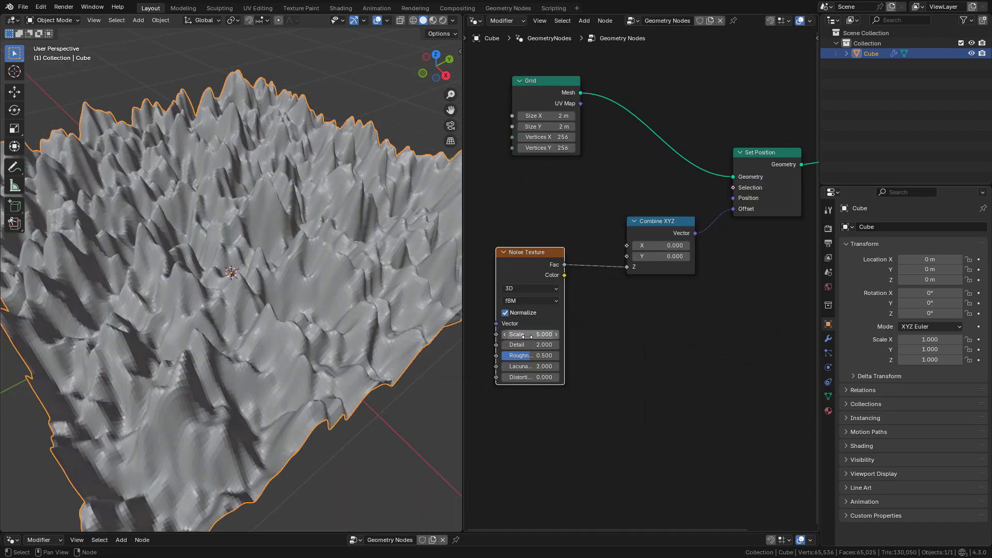
Step: Set the Noise Texture's Scale to about 1.91 and its Detail to about 7.02
{"action": "left_click_drag", "start_coordinate": [522, 334], "coordinate": [558, 345]}
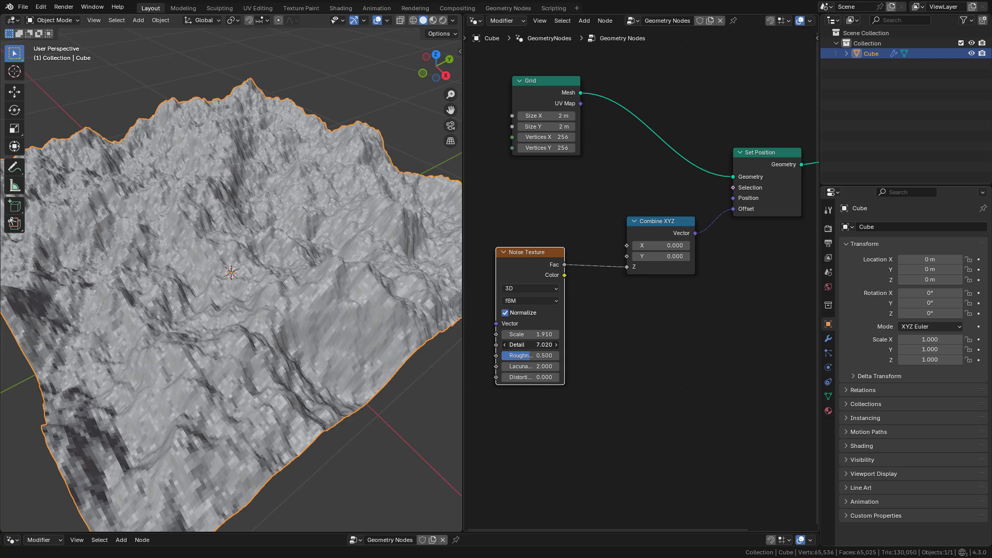
Step: Make room before the Group Output and insert a Set Shade Smooth node after Set Position
{"action": "middle_click_drag", "start_coordinate": [779, 166], "coordinate": [738, 159]}
{"action": "scroll", "coordinate": [738, 159], "scroll_direction": "down", "scroll_amount": 3}
{"action": "left_click_drag", "start_coordinate": [788, 187], "coordinate": [818, 208]}
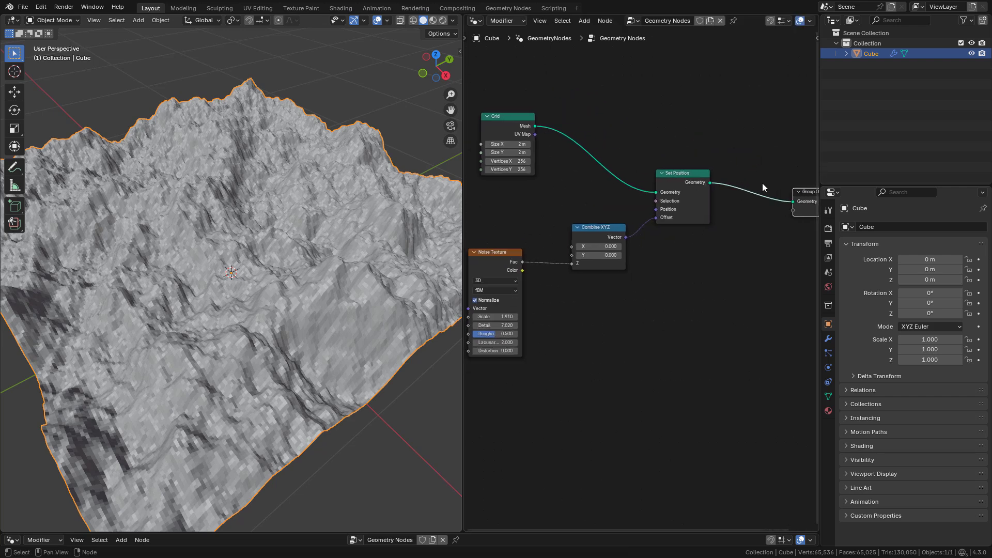
{"action": "key", "text": "shift+a"}
{"action": "left_click", "coordinate": [737, 182]}
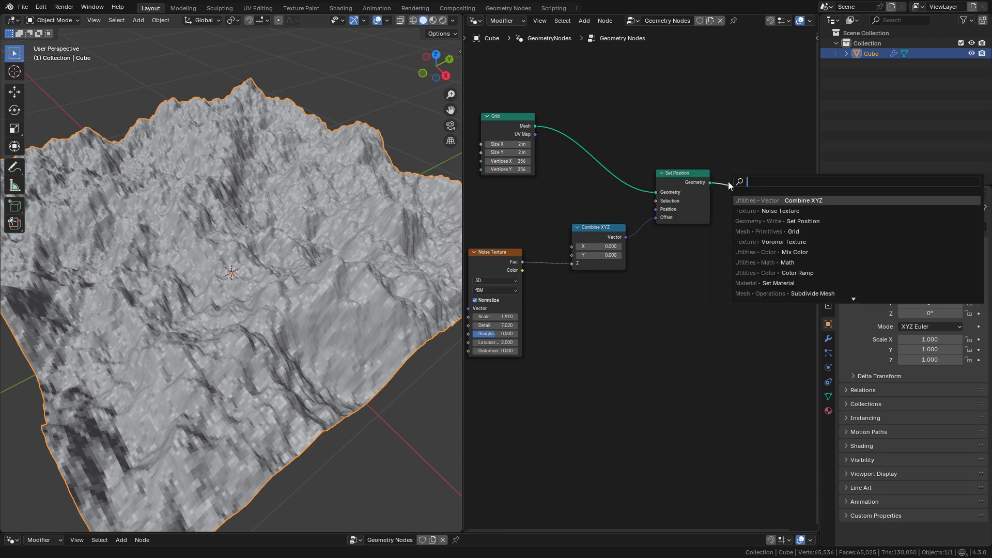
{"action": "type", "text": "shade"}
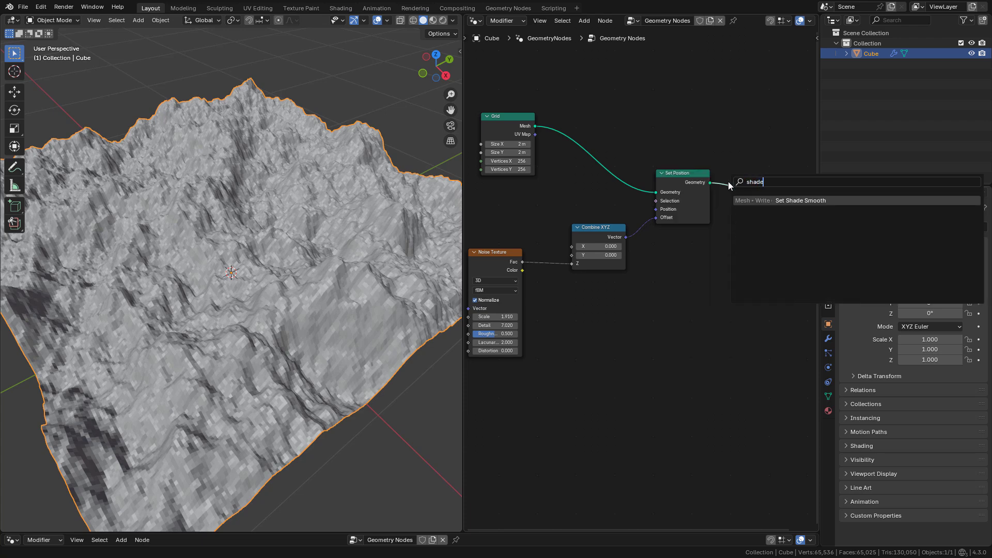
{"action": "left_click", "coordinate": [797, 202]}
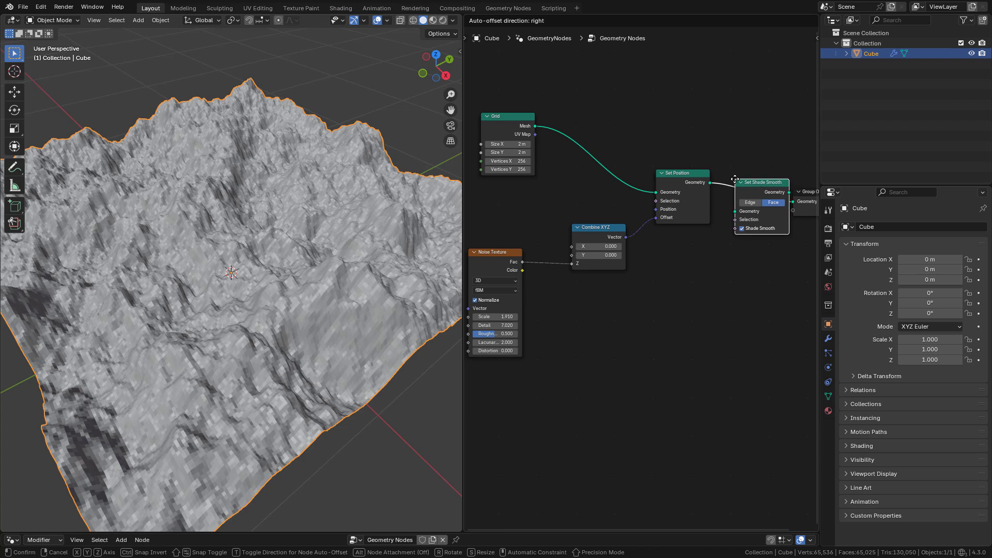
{"action": "left_click", "coordinate": [735, 177]}
Step: Set the Noise Texture's Detail to 15 and switch its dimensions to 4D
{"action": "middle_click_drag", "start_coordinate": [541, 244], "coordinate": [672, 176]}
{"action": "scroll", "coordinate": [671, 176], "scroll_direction": "up", "scroll_amount": 3}
{"action": "left_click_drag", "start_coordinate": [586, 313], "coordinate": [585, 313]}
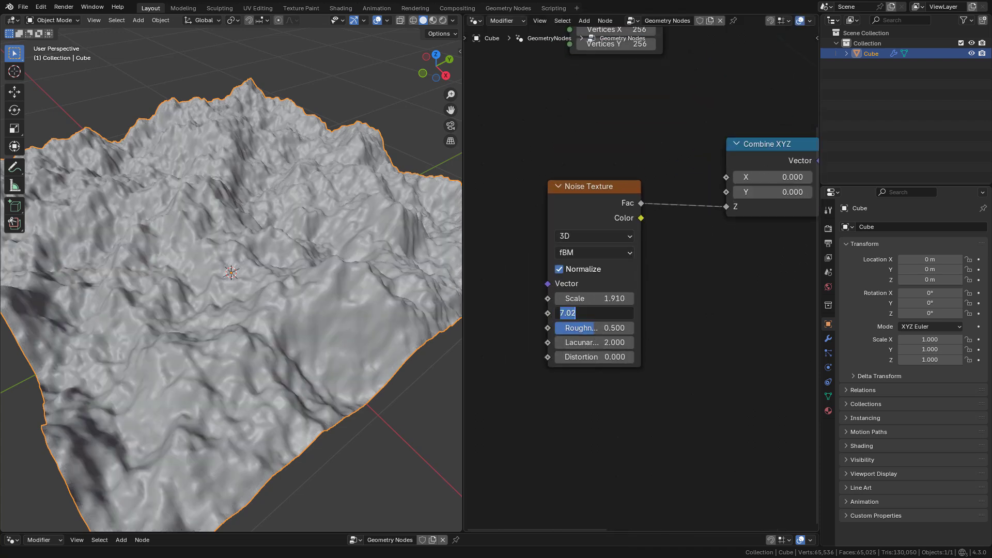
{"action": "type", "text": "15"}
{"action": "key", "text": "Return"}
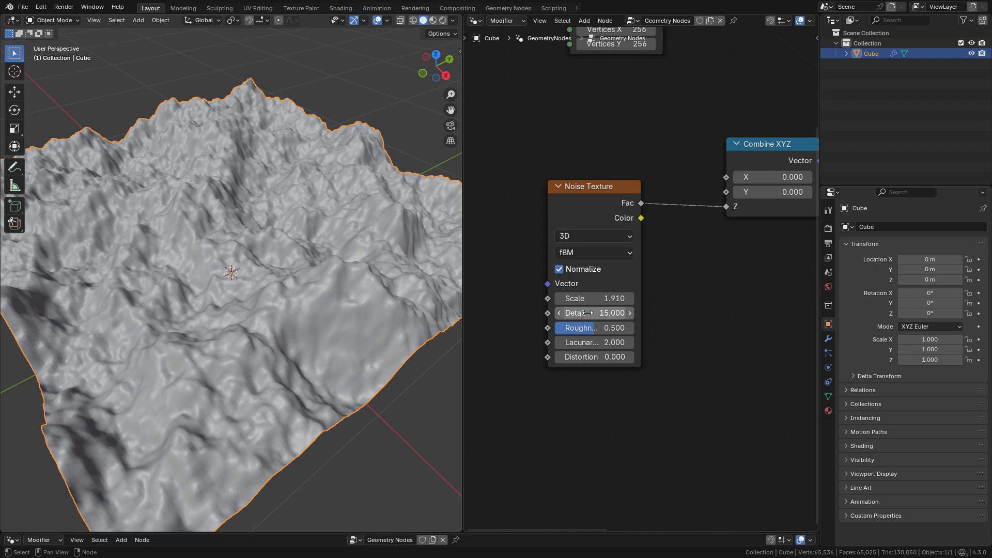
{"action": "left_click", "coordinate": [592, 235]}
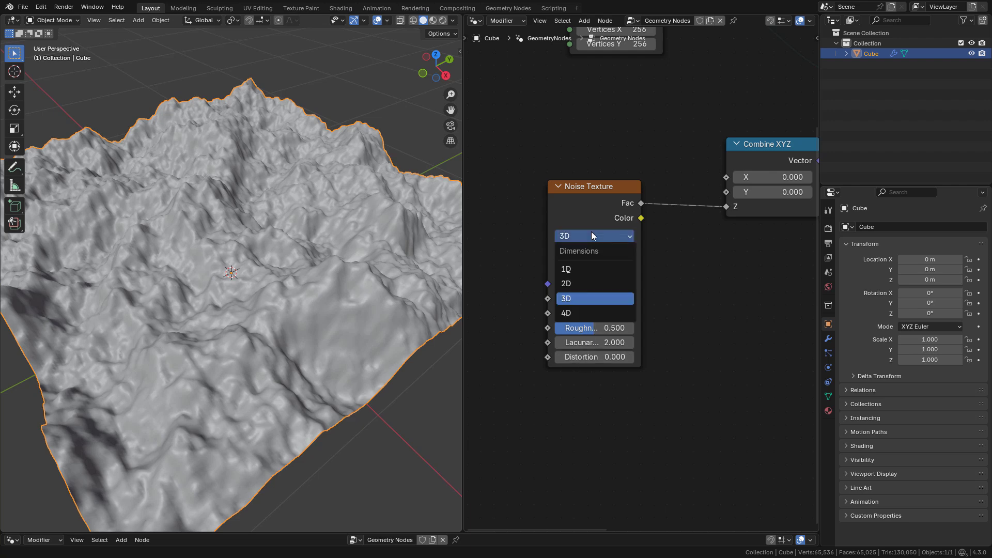
{"action": "left_click", "coordinate": [582, 313]}
Step: Try several W values on the Noise Texture in 0.1 increments and reset W to its default
{"action": "left_click", "coordinate": [630, 299]}
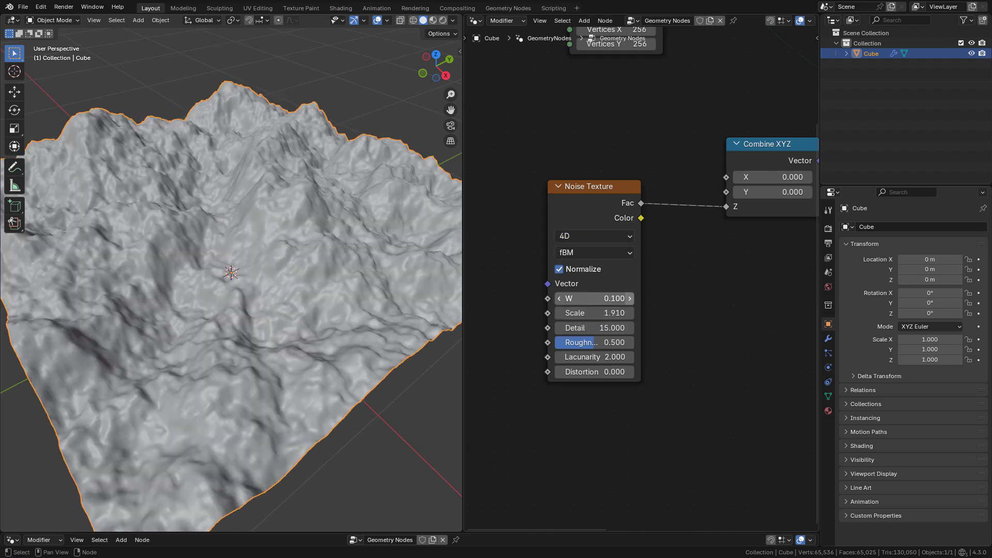
{"action": "left_click", "coordinate": [630, 299]}
{"action": "left_click", "coordinate": [631, 299]}
{"action": "left_click", "coordinate": [631, 299]}
{"action": "left_click", "coordinate": [631, 299]}
{"action": "key", "text": "BackSpace"}
Step: Insert a Color Ramp node between the Noise Texture and Combine XYZ, making room for it on the link
{"action": "scroll", "coordinate": [618, 299], "scroll_direction": "down", "scroll_amount": 2}
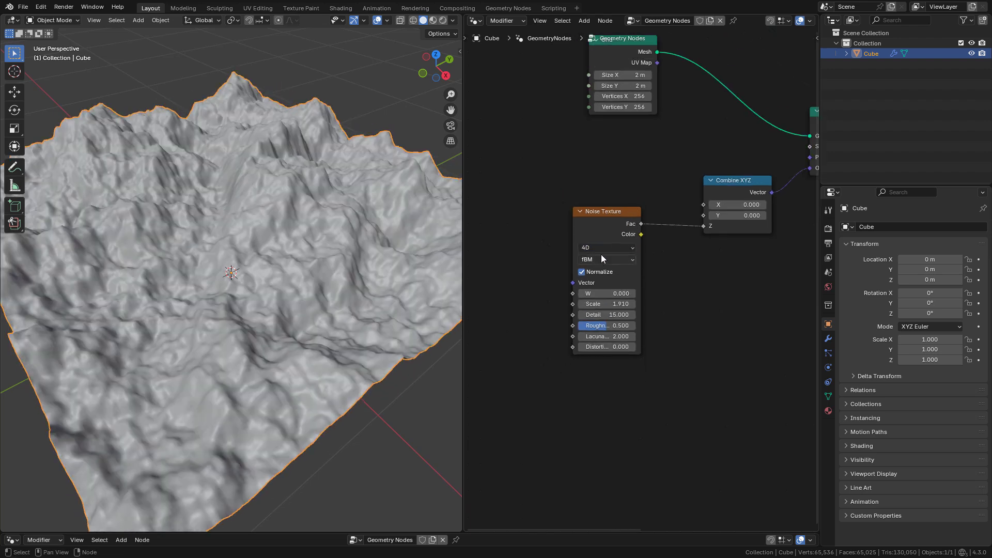
{"action": "left_click_drag", "start_coordinate": [613, 227], "coordinate": [496, 238]}
{"action": "key", "text": "shift+a"}
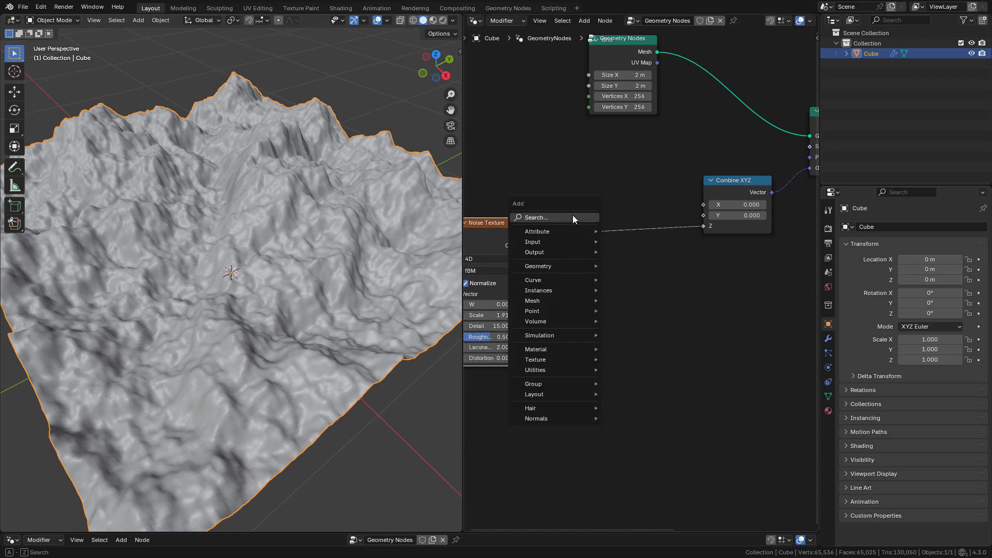
{"action": "left_click", "coordinate": [572, 215]}
{"action": "type", "text": "colo"}
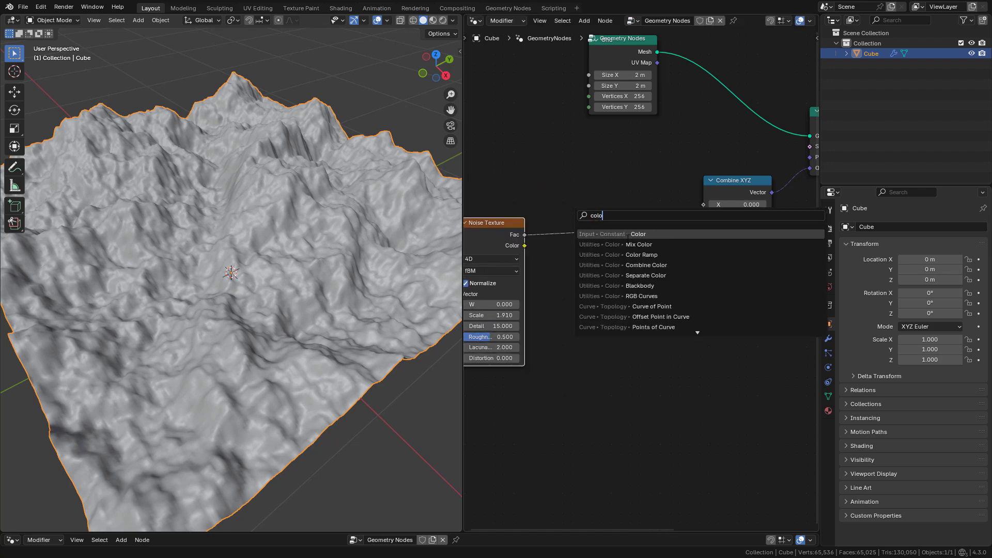
{"action": "left_click", "coordinate": [641, 255]}
{"action": "left_click", "coordinate": [577, 240]}
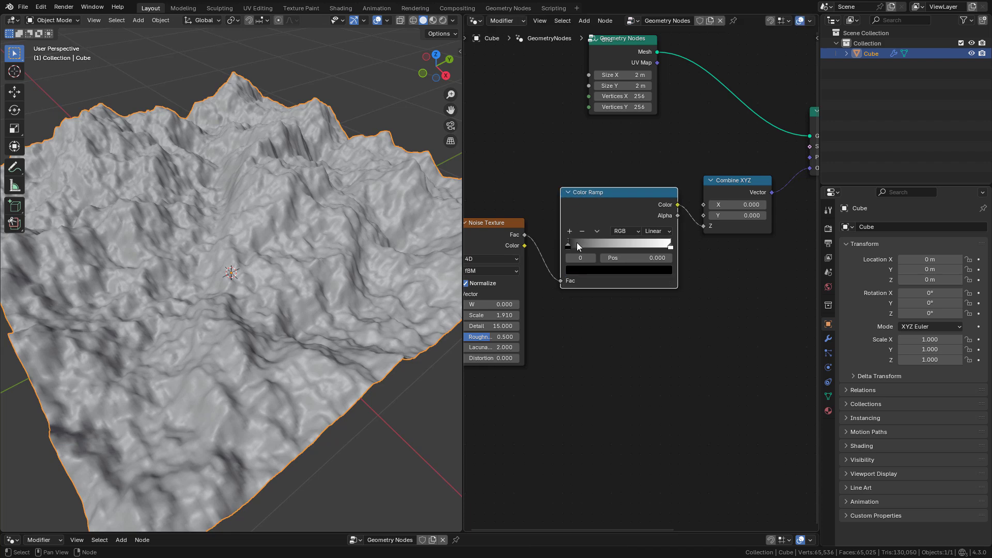
Step: Move the Color Ramp's black stop to about position 0.418, keeping the white stop at the end
{"action": "scroll", "coordinate": [541, 234], "scroll_direction": "up", "scroll_amount": 2}
{"action": "left_click_drag", "start_coordinate": [546, 237], "coordinate": [599, 240]}
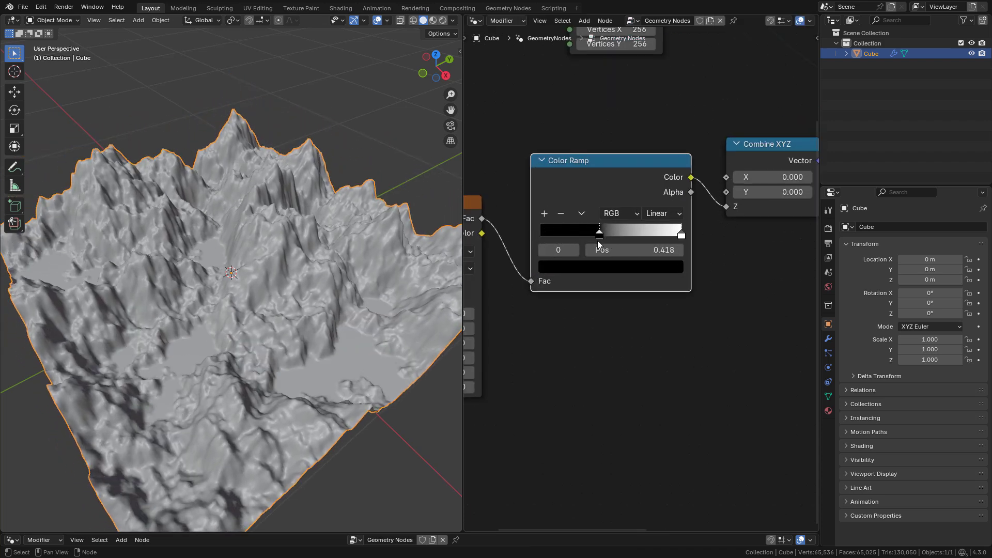
{"action": "mouse_move", "coordinate": [680, 235]}
{"action": "left_mouse_down"}
{"action": "mouse_move", "coordinate": [666, 234]}
{"action": "mouse_move", "coordinate": [687, 234]}
{"action": "left_mouse_up"}
Step: Shift the black stop back and lighten it to a grey of Value about 0.358, and move the white stop to 0.632
{"action": "left_click_drag", "start_coordinate": [601, 234], "coordinate": [566, 248]}
{"action": "left_click", "coordinate": [611, 267]}
{"action": "left_click_drag", "start_coordinate": [659, 152], "coordinate": [659, 86]}
{"action": "left_click_drag", "start_coordinate": [682, 235], "coordinate": [629, 236]}
Step: Lighten the Color Ramp's grey stop to #B8B8B8 and move it to about position 0.477
{"action": "left_click", "coordinate": [564, 234]}
{"action": "left_click", "coordinate": [608, 266]}
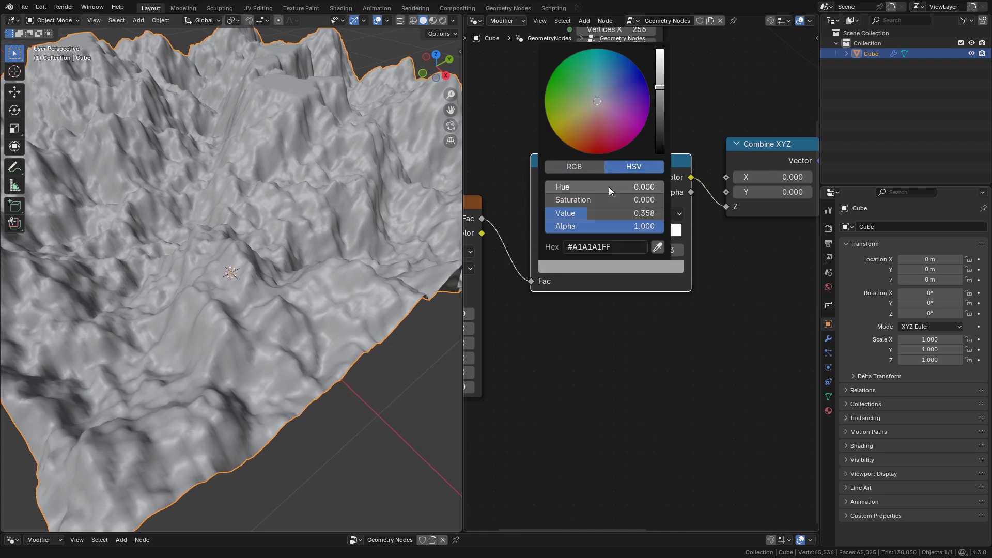
{"action": "mouse_move", "coordinate": [659, 91]}
{"action": "left_mouse_down"}
{"action": "mouse_move", "coordinate": [659, 77]}
{"action": "mouse_move", "coordinate": [660, 93]}
{"action": "left_mouse_up"}
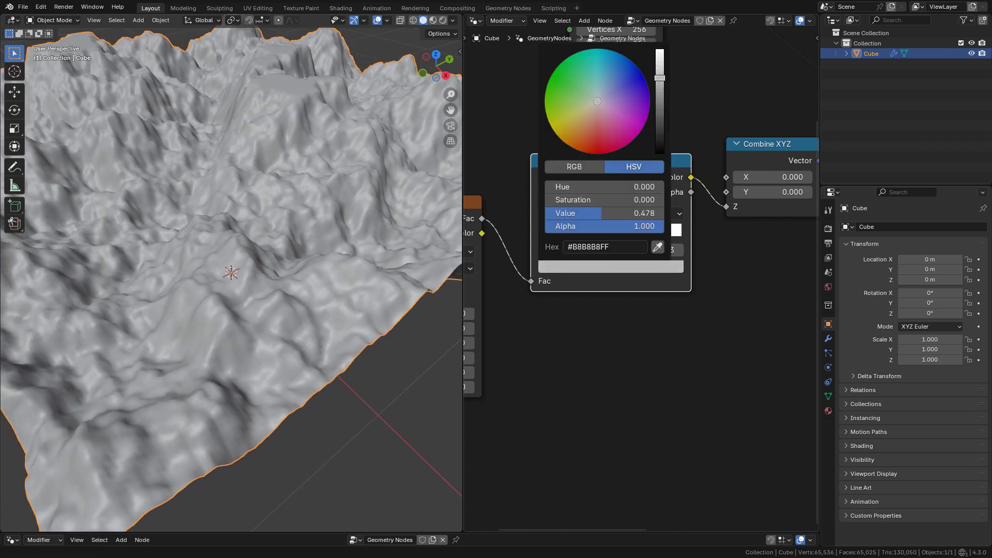
{"action": "left_click_drag", "start_coordinate": [564, 234], "coordinate": [611, 237]}
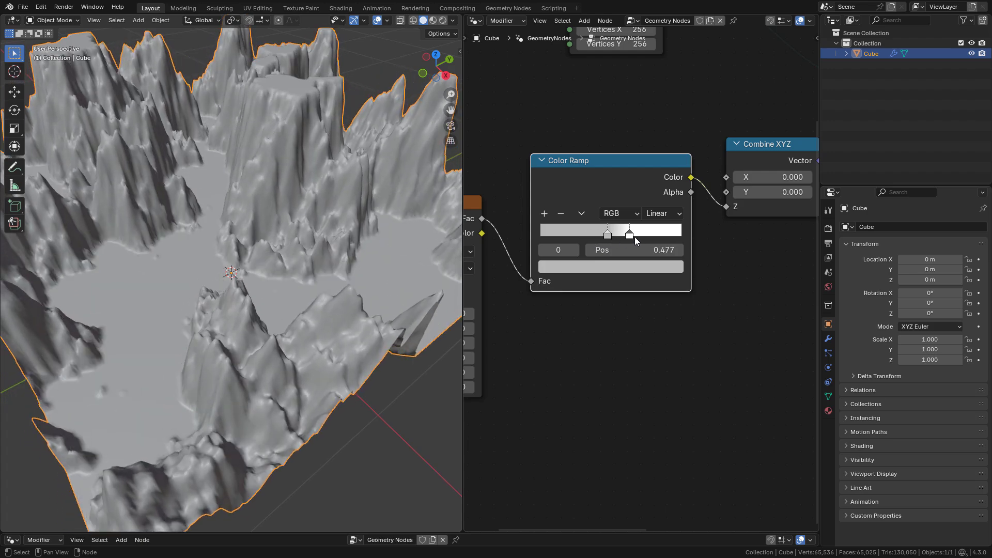
Step: Darken the Color Ramp's white stop to #DDDDDD, a Value of about 0.726
{"action": "left_click", "coordinate": [629, 234]}
{"action": "left_click", "coordinate": [632, 267]}
{"action": "left_click_drag", "start_coordinate": [660, 103], "coordinate": [660, 62]}
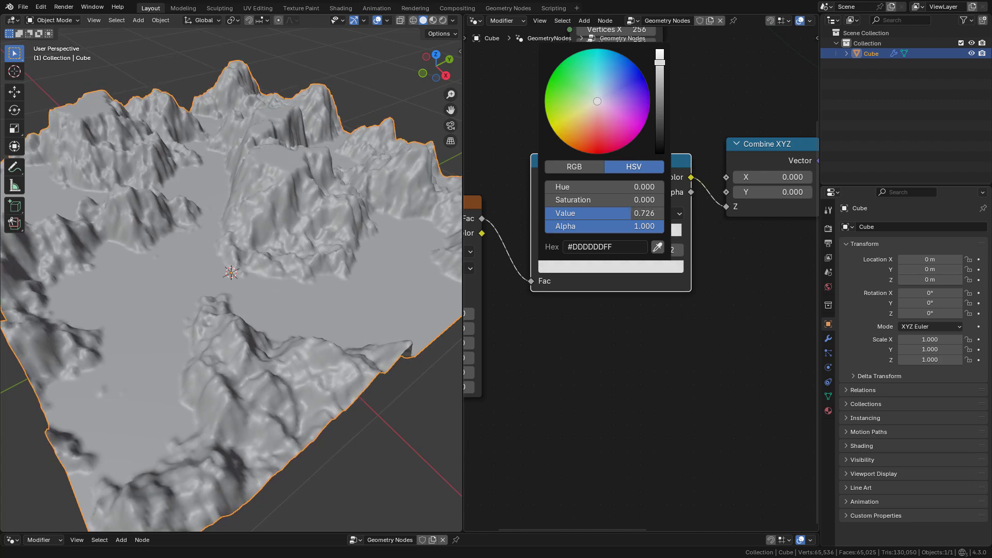
Step: Set the Noise Texture's W to about 1.8 and its Scale to about 1.96
{"action": "scroll", "coordinate": [516, 305], "scroll_direction": "down", "scroll_amount": 3}
{"action": "middle_click_drag", "start_coordinate": [504, 308], "coordinate": [598, 308]}
{"action": "left_click", "coordinate": [597, 301]}
{"action": "mouse_move", "coordinate": [578, 301]}
{"action": "left_mouse_down"}
{"action": "mouse_move", "coordinate": [601, 301]}
{"action": "mouse_move", "coordinate": [547, 302]}
{"action": "mouse_move", "coordinate": [625, 301]}
{"action": "mouse_move", "coordinate": [576, 312]}
{"action": "left_mouse_up"}
Step: Raise the Grid node's resolution to 512 for both Vertices X and Vertices Y
{"action": "scroll", "coordinate": [373, 207], "scroll_direction": "up", "scroll_amount": 5}
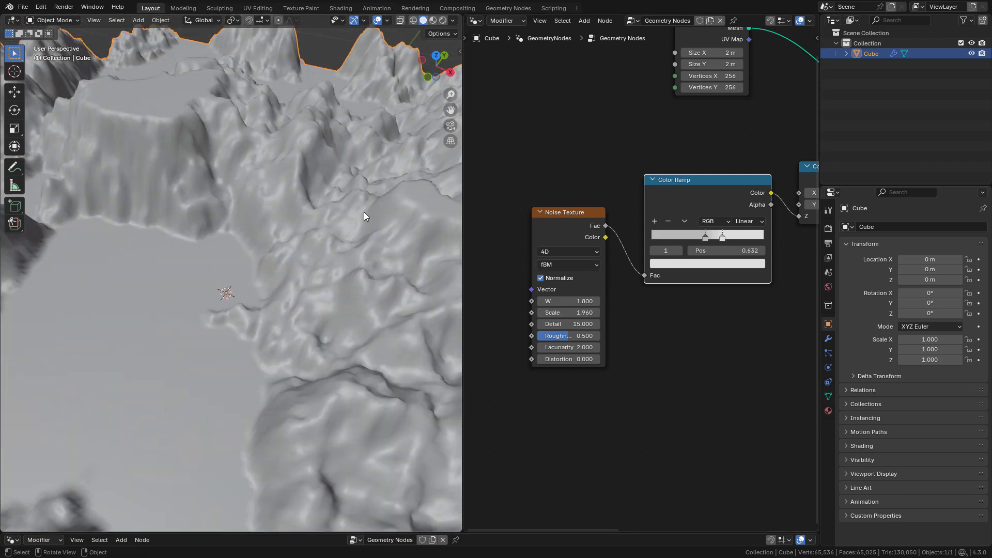
{"action": "scroll", "coordinate": [364, 212], "scroll_direction": "down", "scroll_amount": 2}
{"action": "middle_click_drag", "start_coordinate": [712, 90], "coordinate": [658, 206]}
{"action": "scroll", "coordinate": [658, 206], "scroll_direction": "up", "scroll_amount": 3}
{"action": "left_click_drag", "start_coordinate": [670, 172], "coordinate": [669, 187]}
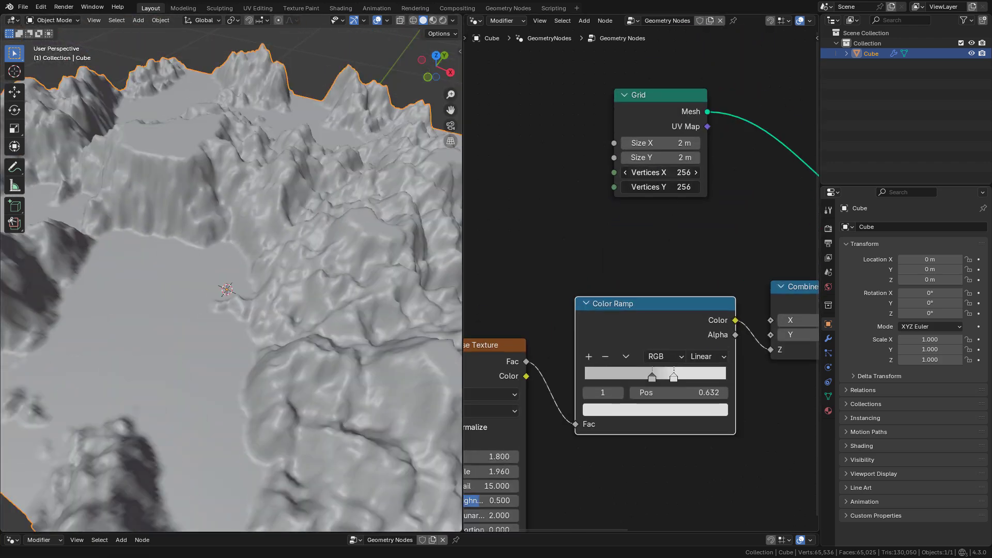
{"action": "left_click", "coordinate": [677, 170]}
{"action": "type", "text": "512"}
{"action": "key", "text": "Return"}
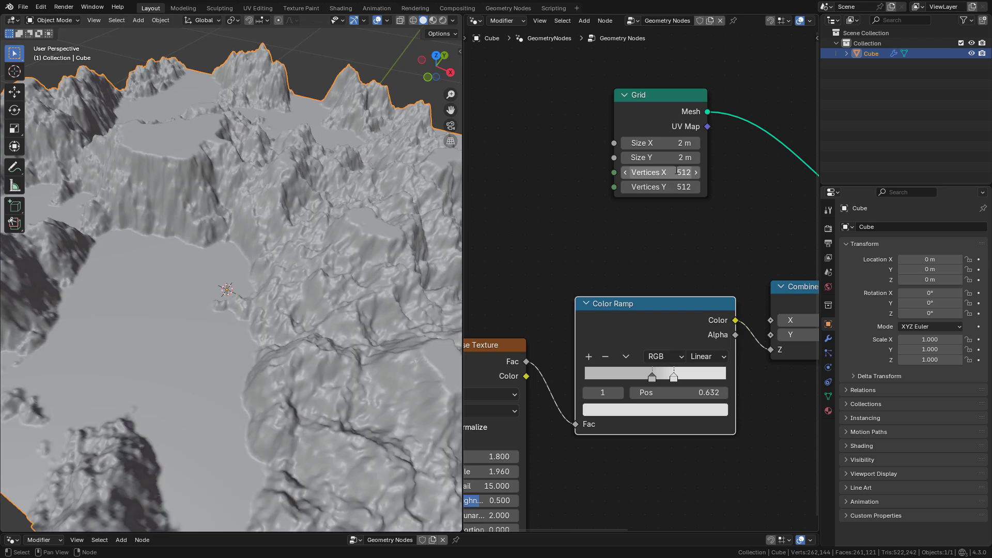
Step: Add a Color Ramp stop at position 1.000 and make it lighter than the neighbouring stop
{"action": "mouse_move", "coordinate": [228, 236]}
{"action": "middle_mouse_down"}
{"action": "mouse_move", "coordinate": [234, 223]}
{"action": "mouse_move", "coordinate": [276, 221]}
{"action": "mouse_move", "coordinate": [233, 227]}
{"action": "middle_mouse_up"}
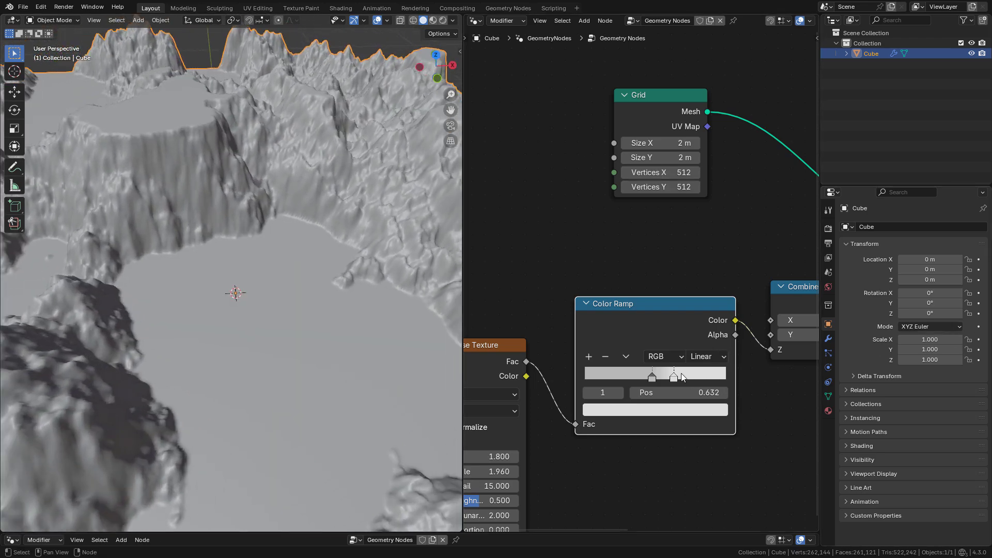
{"action": "left_click", "coordinate": [591, 357]}
{"action": "left_click_drag", "start_coordinate": [663, 381], "coordinate": [725, 378]}
{"action": "left_click", "coordinate": [721, 409]}
{"action": "mouse_move", "coordinate": [705, 212]}
{"action": "left_mouse_down"}
{"action": "mouse_move", "coordinate": [704, 194]}
{"action": "mouse_move", "coordinate": [704, 234]}
{"action": "mouse_move", "coordinate": [704, 202]}
{"action": "left_mouse_up"}
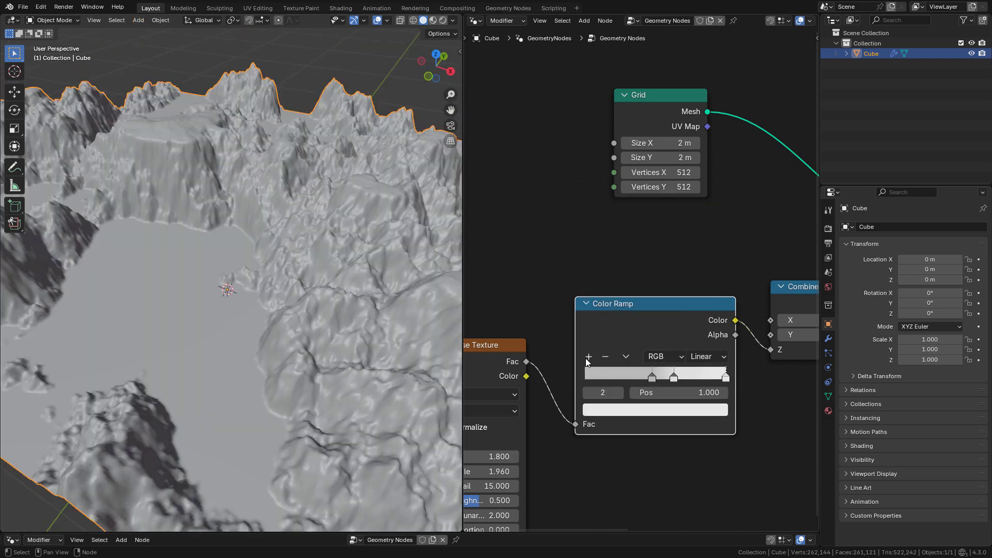
Step: Add a Color Ramp stop at the very start of the ramp and darken it to #9D9D9D, a Value of about 0.338
{"action": "left_click_drag", "start_coordinate": [696, 379], "coordinate": [581, 381]}
{"action": "left_click", "coordinate": [655, 410]}
{"action": "left_click_drag", "start_coordinate": [700, 221], "coordinate": [704, 231]}
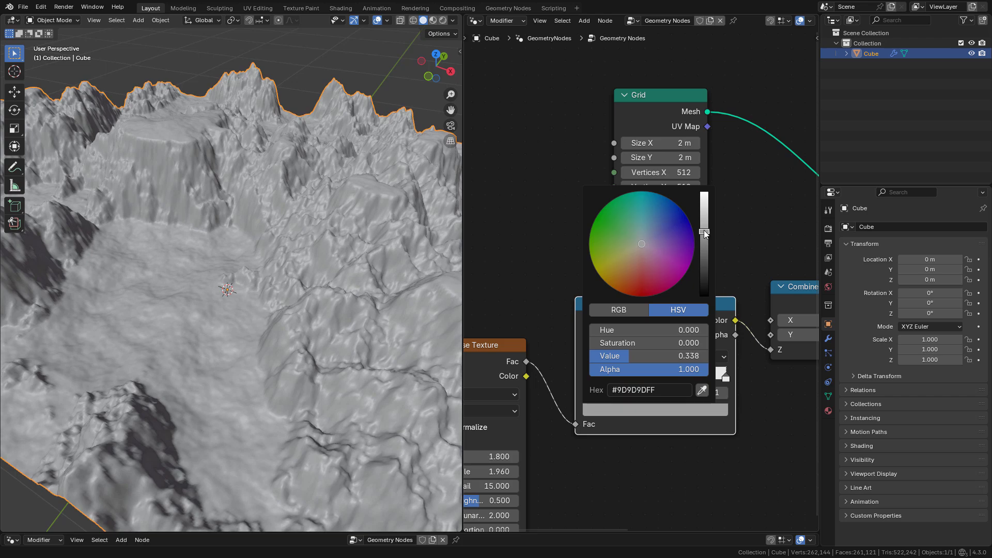
Step: Try an extra, lighter Color Ramp stop between the first two stops, and remove it
{"action": "mouse_move", "coordinate": [619, 378]}
{"action": "left_mouse_down"}
{"action": "mouse_move", "coordinate": [651, 378]}
{"action": "mouse_move", "coordinate": [631, 378]}
{"action": "left_mouse_up"}
{"action": "left_click", "coordinate": [646, 409]}
{"action": "mouse_move", "coordinate": [703, 226]}
{"action": "left_mouse_down"}
{"action": "mouse_move", "coordinate": [704, 202]}
{"action": "mouse_move", "coordinate": [704, 216]}
{"action": "left_mouse_up"}
{"action": "mouse_move", "coordinate": [627, 378]}
{"action": "left_mouse_down"}
{"action": "mouse_move", "coordinate": [646, 377]}
{"action": "mouse_move", "coordinate": [637, 381]}
{"action": "left_mouse_up"}
{"action": "left_click", "coordinate": [605, 356]}
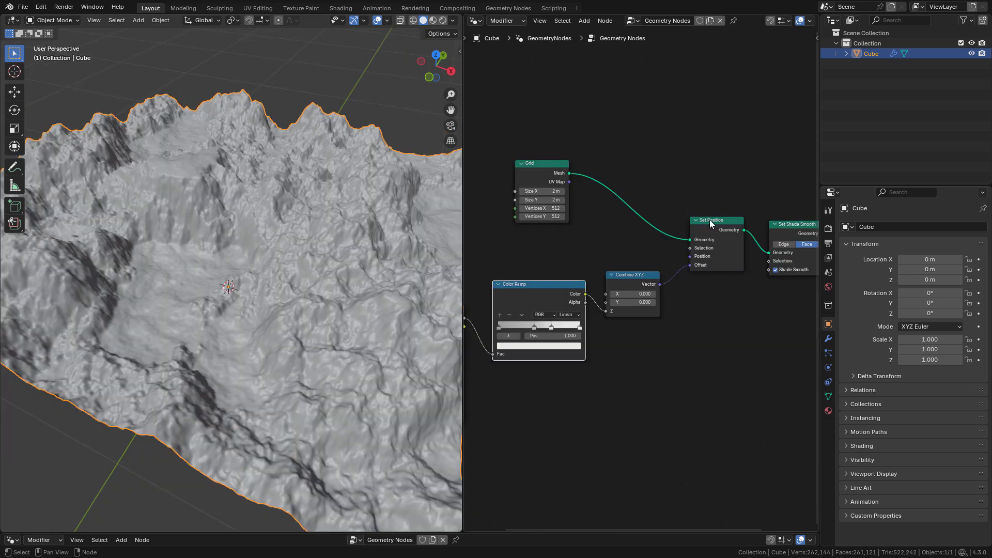
Step: Insert a Subdivide Mesh node between the Grid and Set Position nodes
{"action": "scroll", "coordinate": [671, 211], "scroll_direction": "down", "scroll_amount": 1}
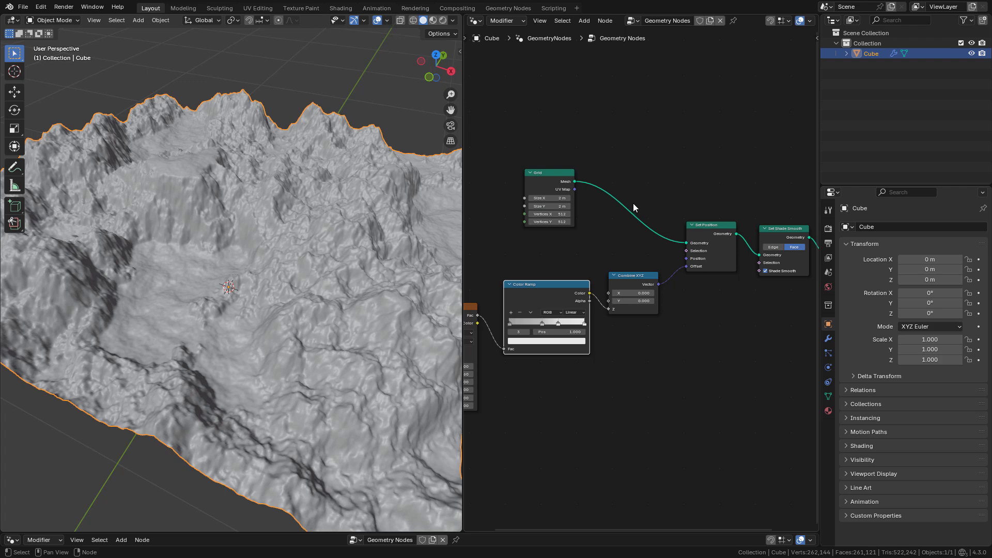
{"action": "key", "text": "shift+a"}
{"action": "type", "text": "su"}
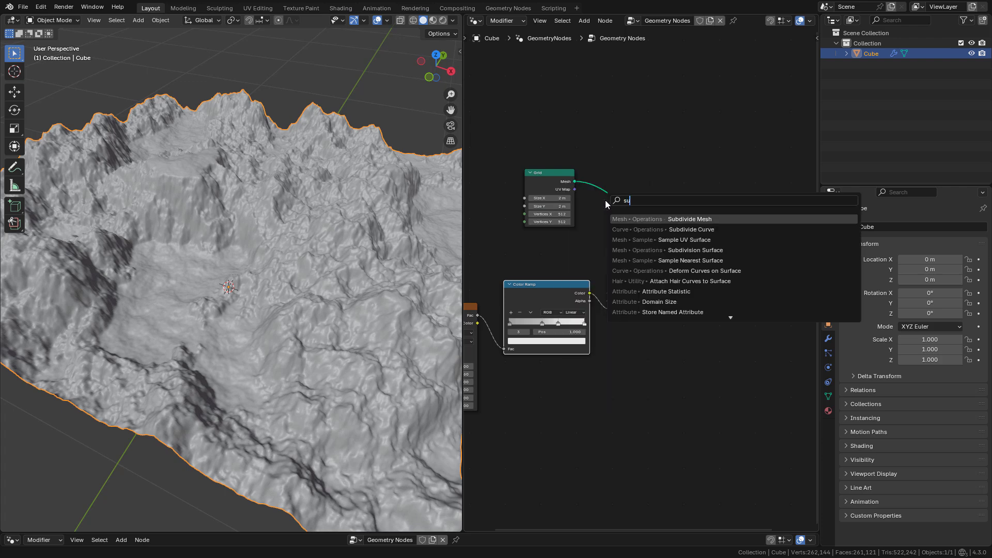
{"action": "key", "text": "Return"}
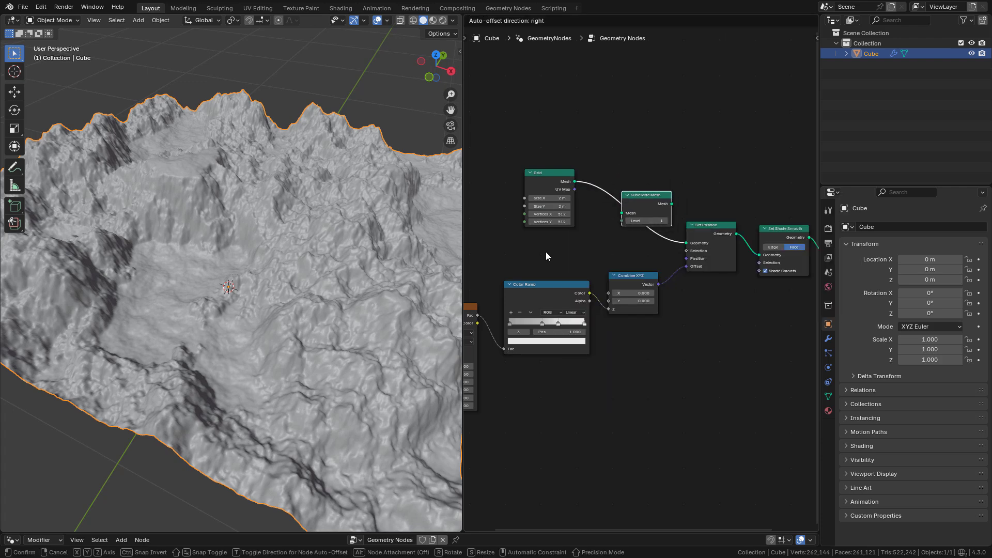
{"action": "left_click", "coordinate": [651, 219]}
Step: Inspect the subdivided terrain up close and set the Subdivide Mesh node's Level to 0
{"action": "scroll", "coordinate": [659, 219], "scroll_direction": "up", "scroll_amount": 7}
{"action": "middle_click_drag", "start_coordinate": [633, 219], "coordinate": [629, 257]}
{"action": "scroll", "coordinate": [324, 247], "scroll_direction": "up", "scroll_amount": 3}
{"action": "middle_click_drag", "start_coordinate": [324, 246], "coordinate": [185, 154]}
{"action": "scroll", "coordinate": [290, 200], "scroll_direction": "down", "scroll_amount": 4}
{"action": "middle_click_drag", "start_coordinate": [291, 200], "coordinate": [266, 205]}
{"action": "scroll", "coordinate": [600, 314], "scroll_direction": "down", "scroll_amount": 4}
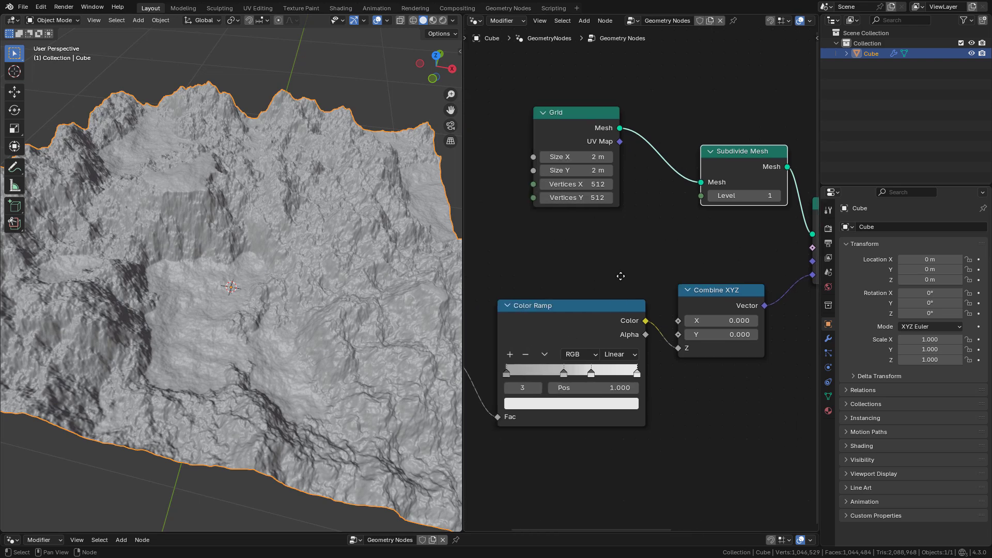
{"action": "left_click", "coordinate": [766, 194]}
Step: Move the Noise Texture node farther away from the Color Ramp to make room between them
{"action": "middle_click_drag", "start_coordinate": [567, 328], "coordinate": [579, 287]}
{"action": "left_click_drag", "start_coordinate": [564, 266], "coordinate": [527, 284]}
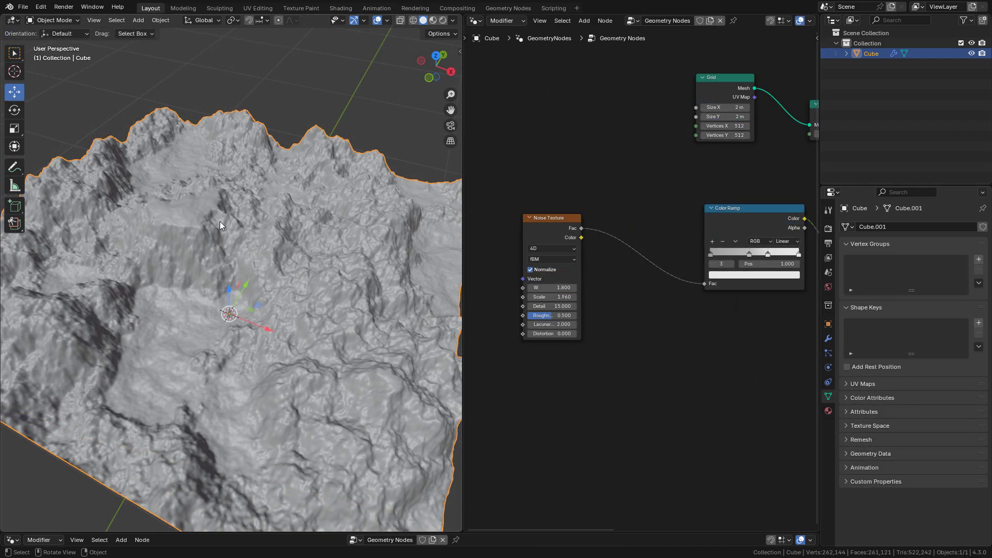
Step: Open the terrain object's context menu and look at its Convert To entry
{"action": "right_click", "coordinate": [188, 207]}
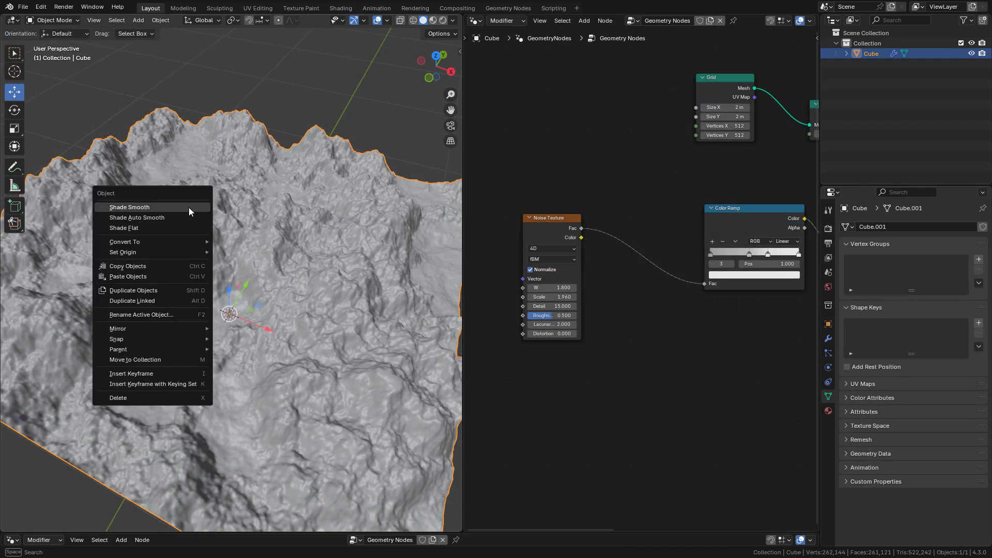
{"action": "mouse_move", "coordinate": [162, 241]}
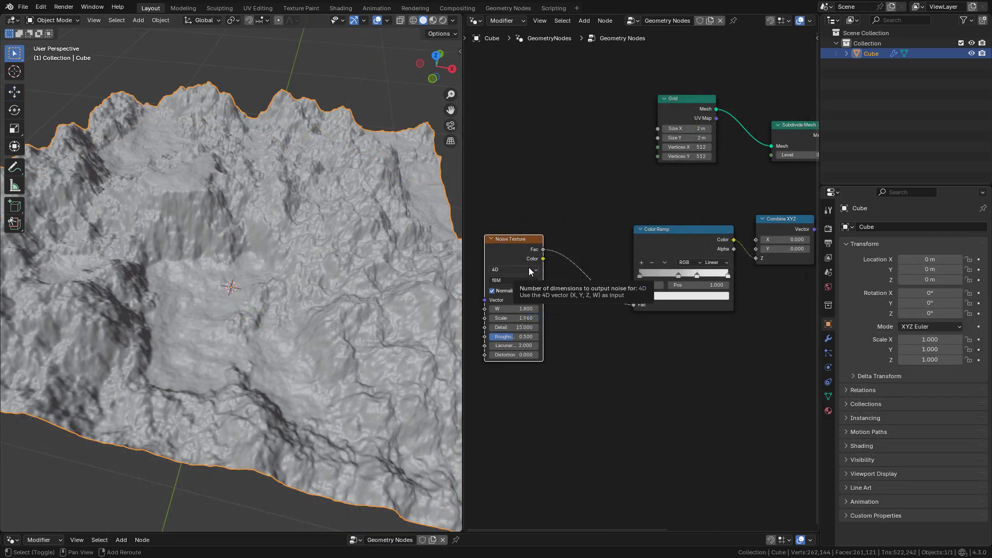
Step: Add a second Noise Texture node below the first one, using 4D and Multifractal
{"action": "key", "text": "shift+a"}
{"action": "left_click", "coordinate": [507, 266]}
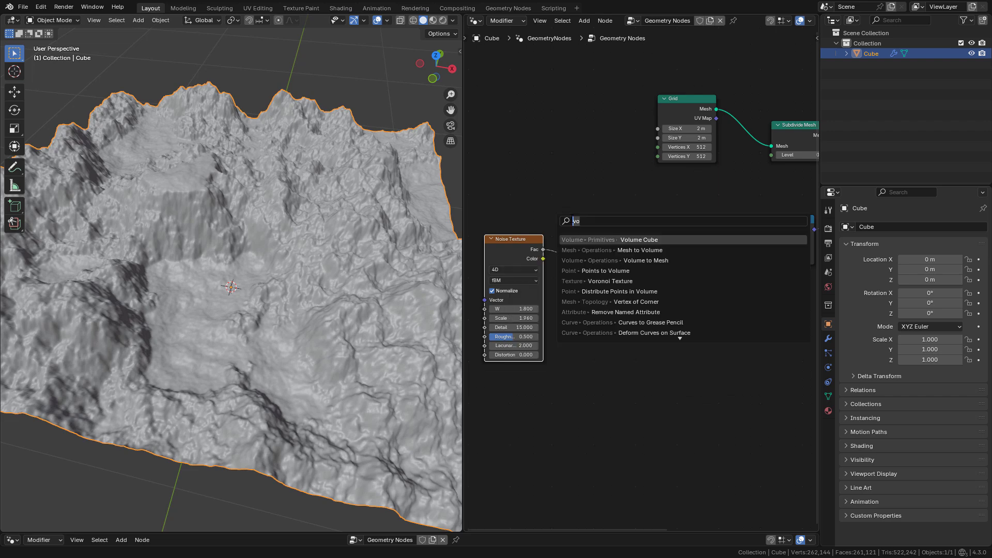
{"action": "key", "text": "BackSpace"}
{"action": "key", "text": "BackSpace"}
{"action": "key", "text": "BackSpace"}
{"action": "type", "text": "no"}
{"action": "key", "text": "Down"}
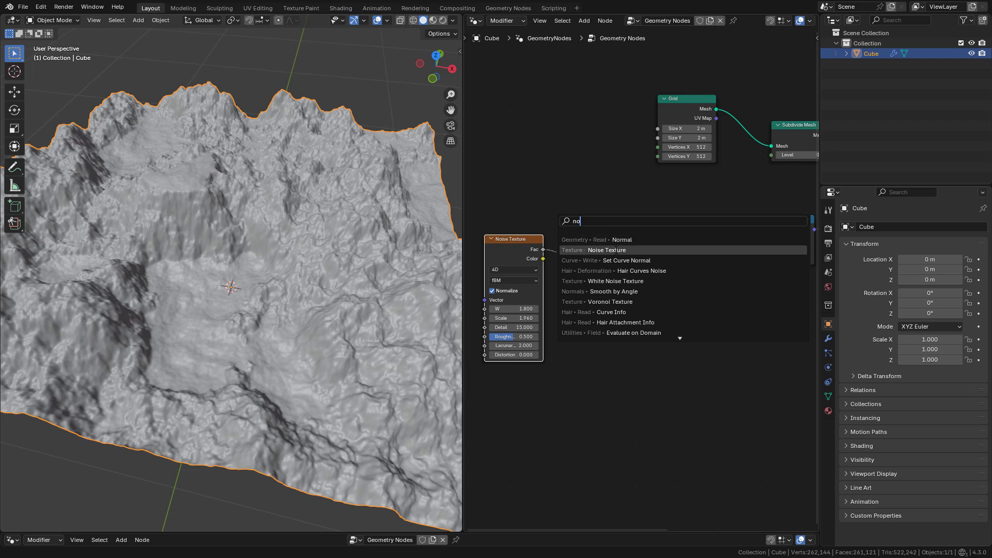
{"action": "key", "text": "Return"}
{"action": "left_click", "coordinate": [551, 364]}
{"action": "middle_click_drag", "start_coordinate": [550, 364], "coordinate": [562, 346]}
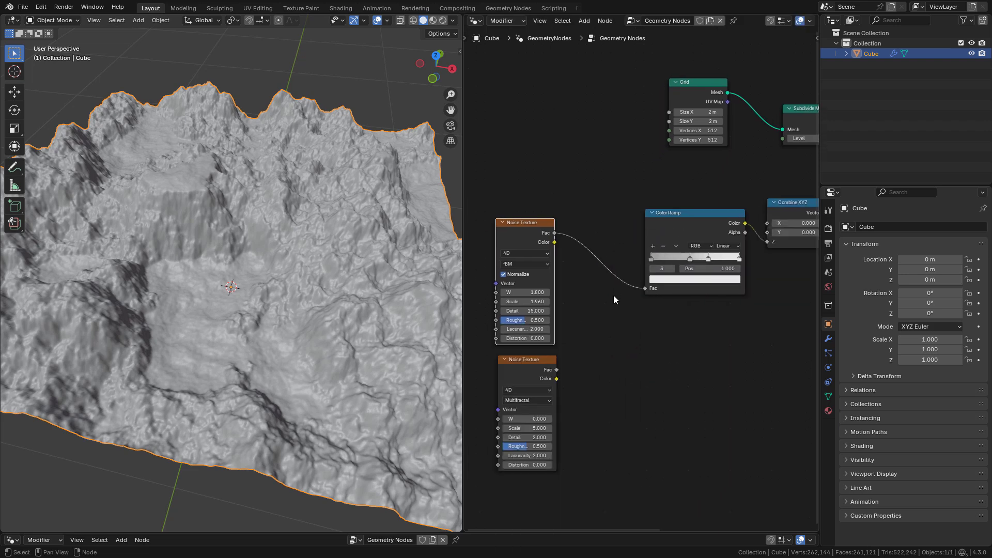
Step: Insert a Mix Color node between the first Noise Texture and the Color Ramp, and connect the second Noise Texture's Fac to B
{"action": "key", "text": "shift+a"}
{"action": "left_click", "coordinate": [610, 296]}
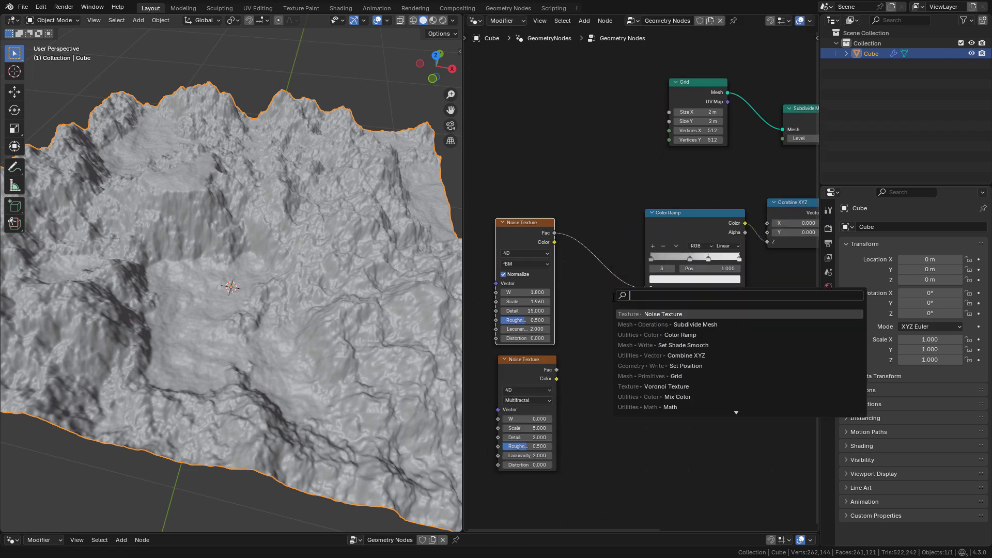
{"action": "type", "text": "mi"}
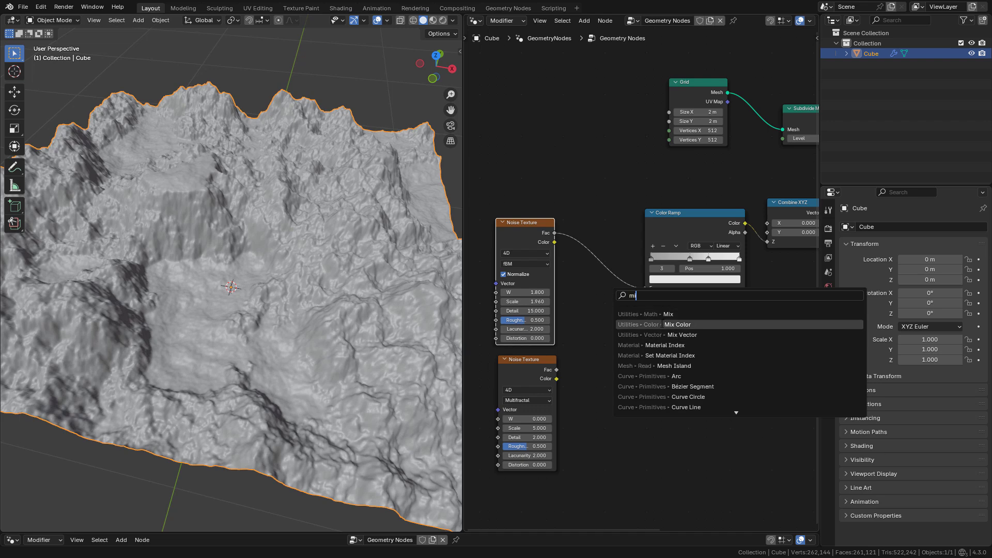
{"action": "left_click", "coordinate": [635, 324]}
{"action": "left_click", "coordinate": [600, 264]}
{"action": "left_click_drag", "start_coordinate": [556, 369], "coordinate": [603, 352]}
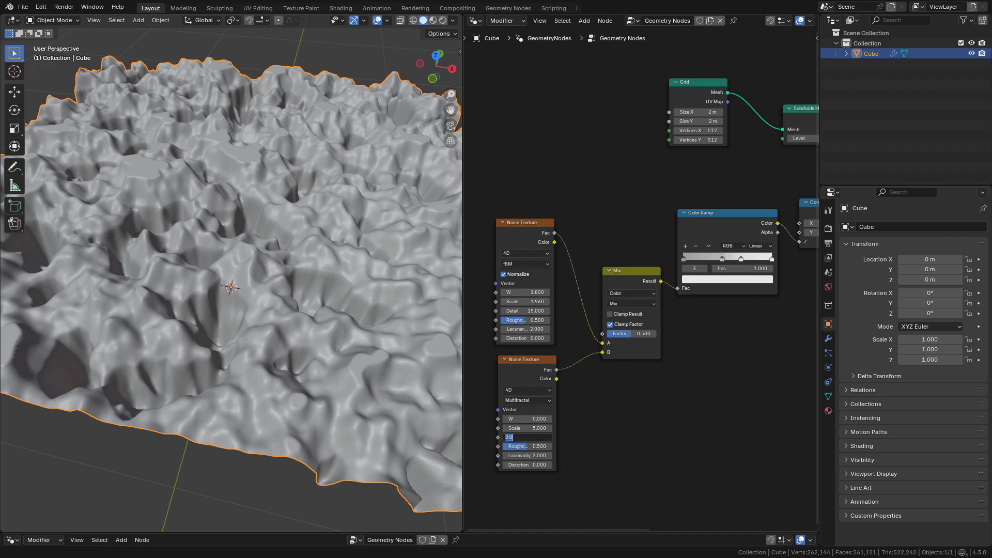
Step: Set the second Noise Texture's Detail to 15, and tune its Scale together with a lower Mix Factor
{"action": "type", "text": "15"}
{"action": "key", "text": "Return"}
{"action": "left_click_drag", "start_coordinate": [635, 334], "coordinate": [613, 334]}
{"action": "left_click_drag", "start_coordinate": [526, 428], "coordinate": [504, 428]}
{"action": "left_click_drag", "start_coordinate": [527, 428], "coordinate": [542, 428]}
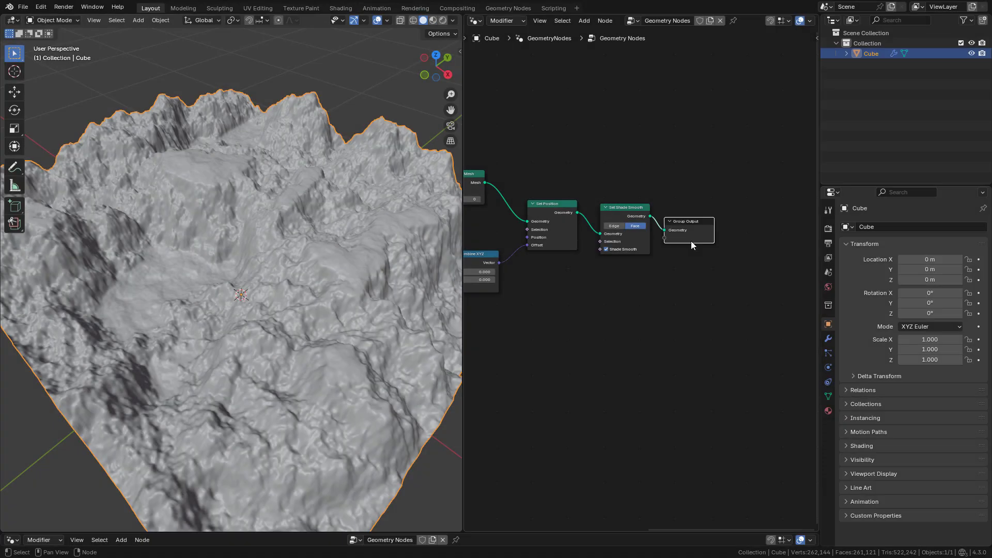
Step: Move the Group Output aside and insert a Set Material node between Set Shade Smooth and Group Output
{"action": "left_click_drag", "start_coordinate": [708, 233], "coordinate": [783, 265]}
{"action": "key", "text": "shift+a"}
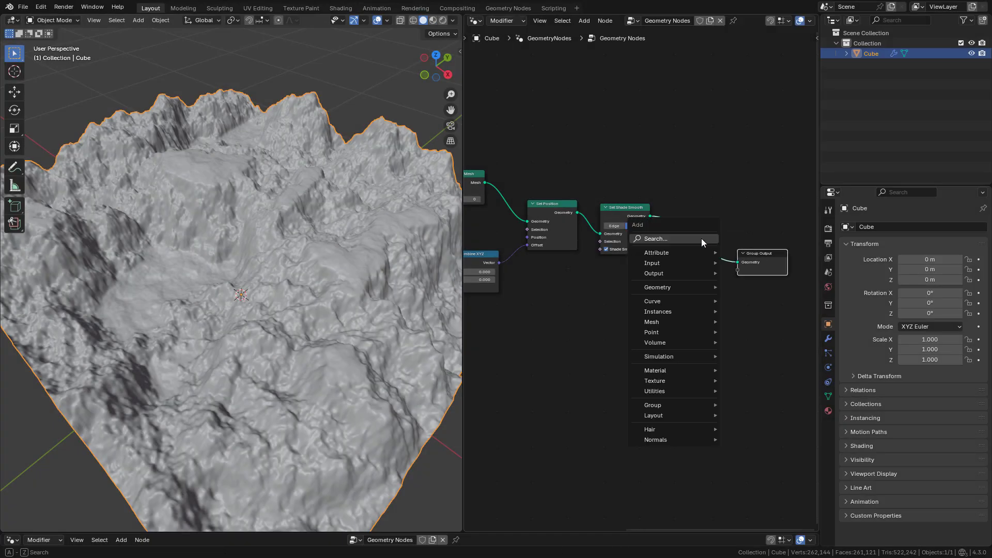
{"action": "left_click", "coordinate": [702, 237]}
{"action": "type", "text": "set mat"}
{"action": "key", "text": "Return"}
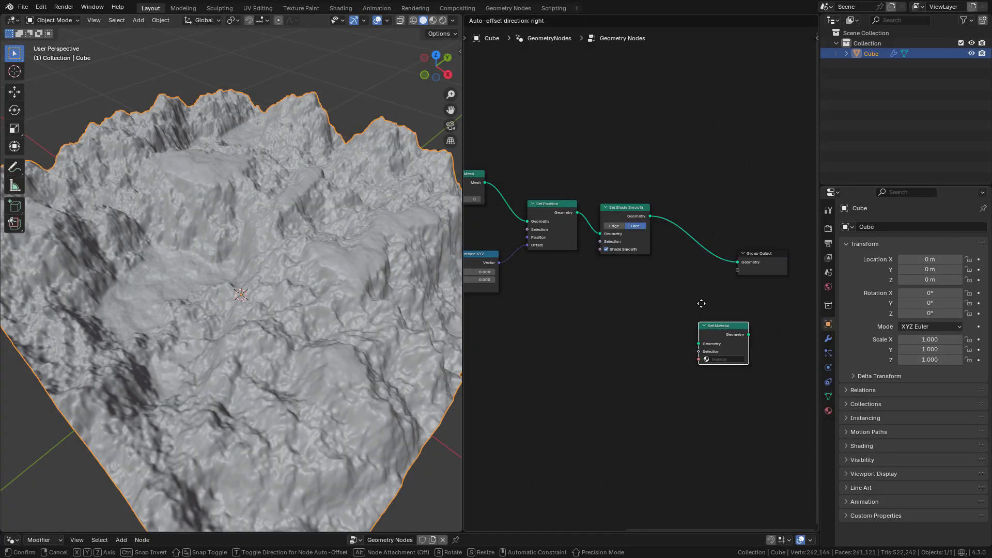
{"action": "left_click", "coordinate": [671, 229]}
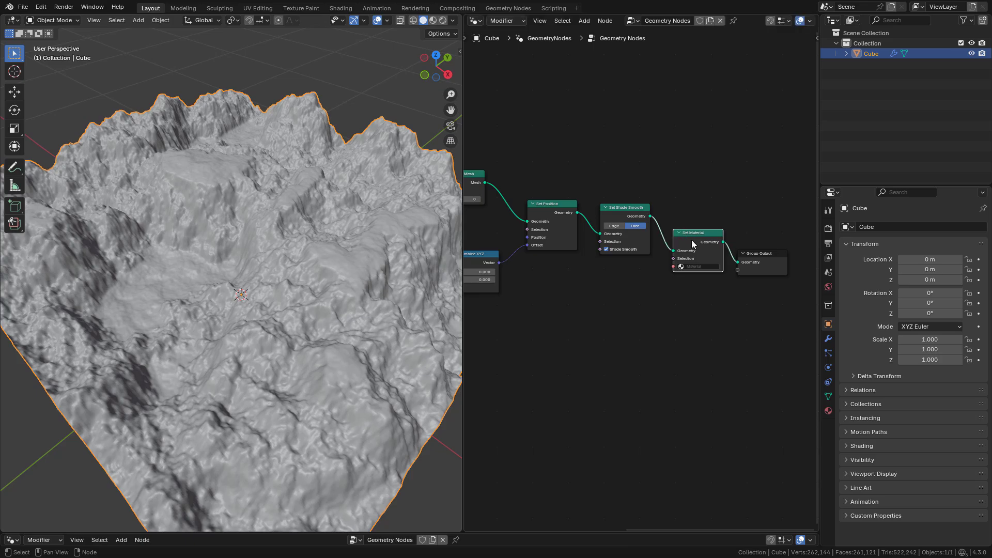
Step: Create a new material for the terrain in the Shader Editor and move its Principled BSDF away from the Material Output
{"action": "left_click", "coordinate": [476, 21]}
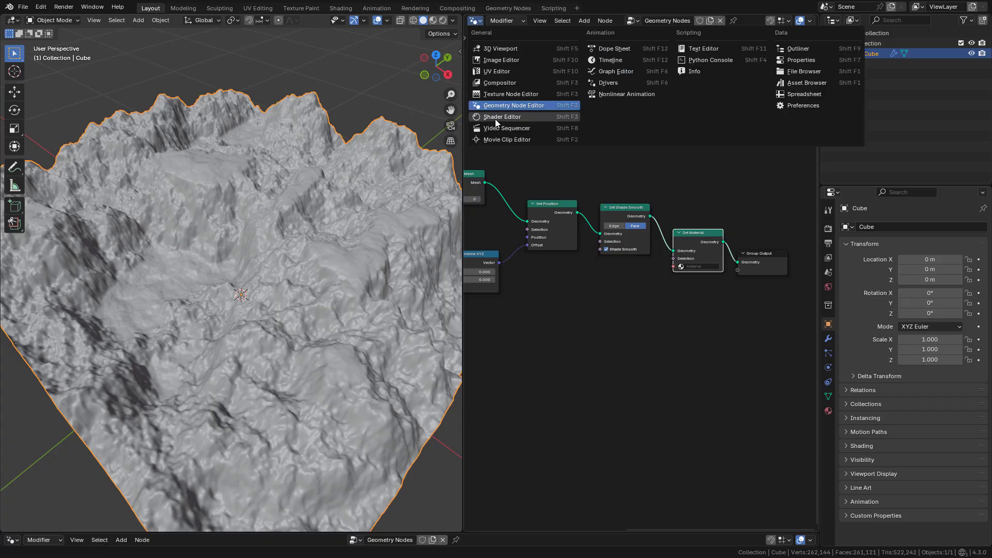
{"action": "left_click", "coordinate": [496, 117]}
{"action": "left_click", "coordinate": [715, 23]}
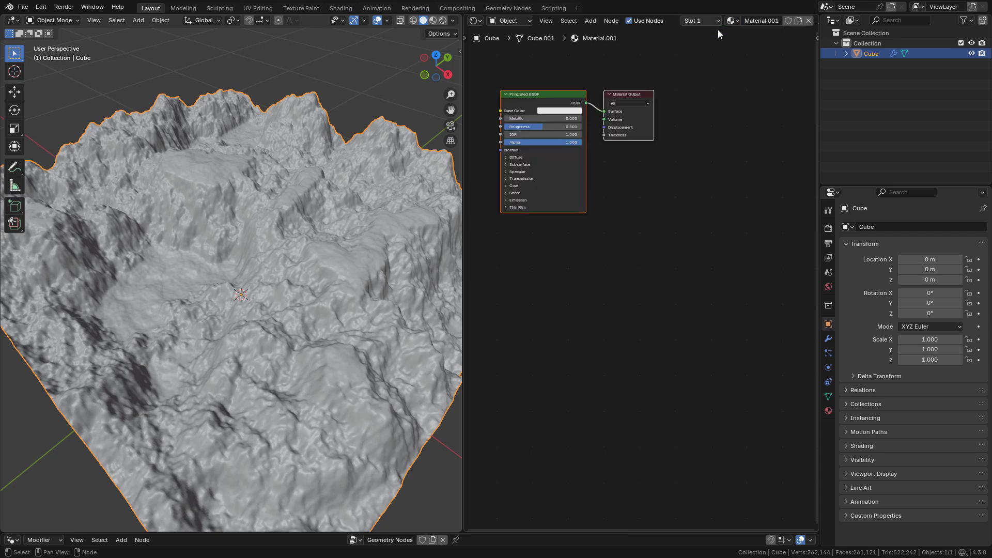
{"action": "scroll", "coordinate": [606, 167], "scroll_direction": "down", "scroll_amount": 3}
{"action": "left_click_drag", "start_coordinate": [577, 173], "coordinate": [549, 171]}
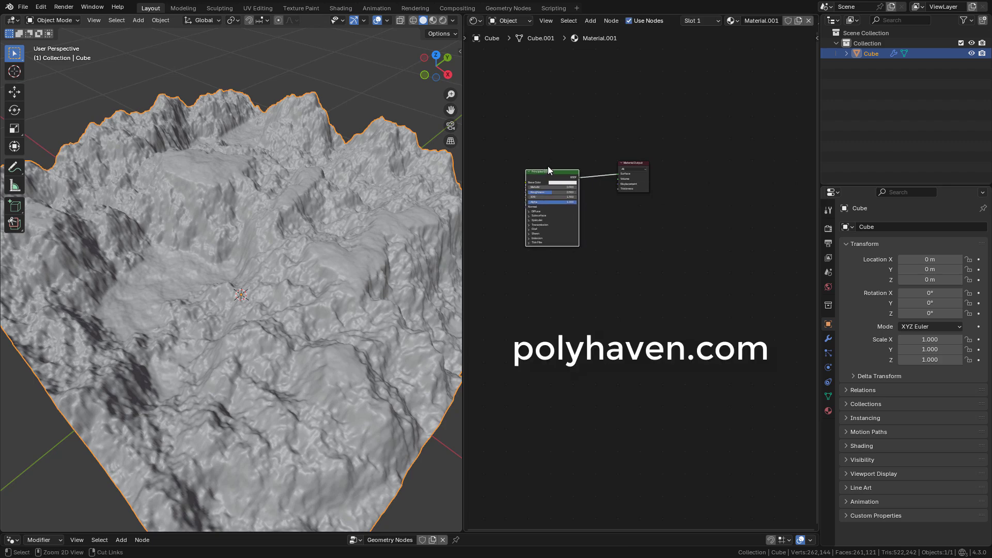
Step: Load the rock_face_03 diff, disp, nor_gl and rough 4k maps from the rock_face_03_4k textures folder as a Principled Texture Setup
{"action": "key", "text": "ctrl+shift+t"}
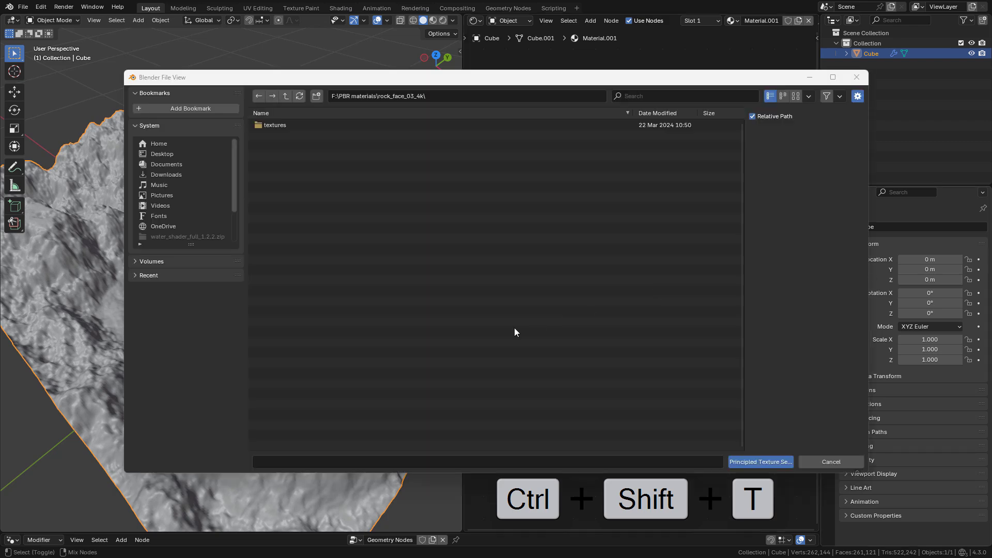
{"action": "double_click", "coordinate": [302, 123]}
{"action": "left_click", "coordinate": [796, 96]}
{"action": "left_click", "coordinate": [468, 155]}
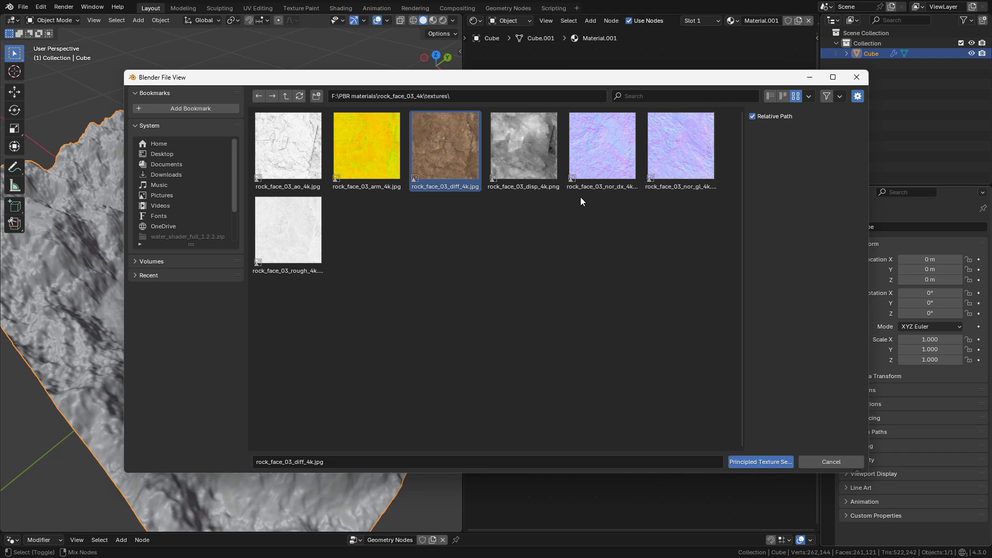
{"action": "left_click", "coordinate": [537, 156], "text": "shift"}
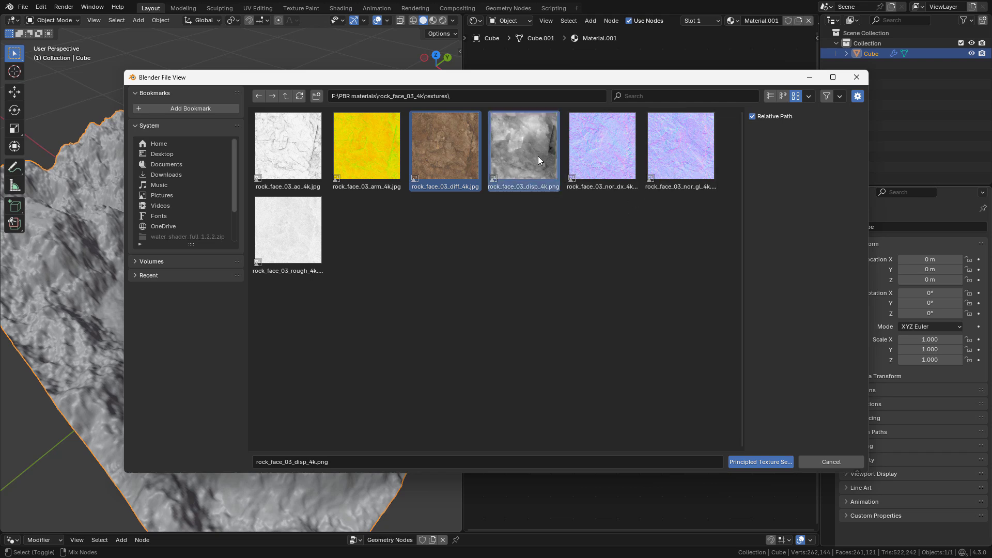
{"action": "left_click", "coordinate": [684, 170], "text": "shift"}
{"action": "left_click", "coordinate": [287, 234], "text": "shift"}
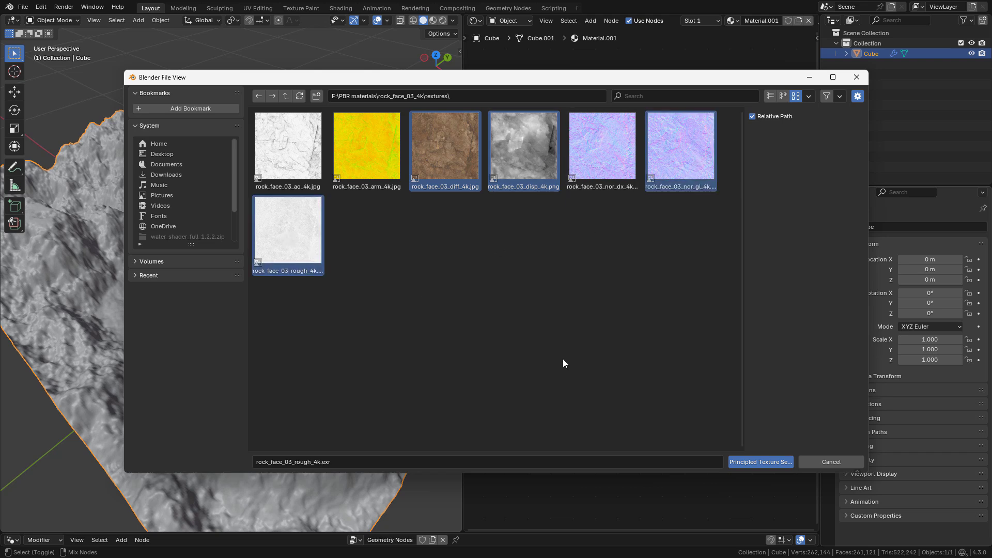
{"action": "left_click", "coordinate": [770, 461]}
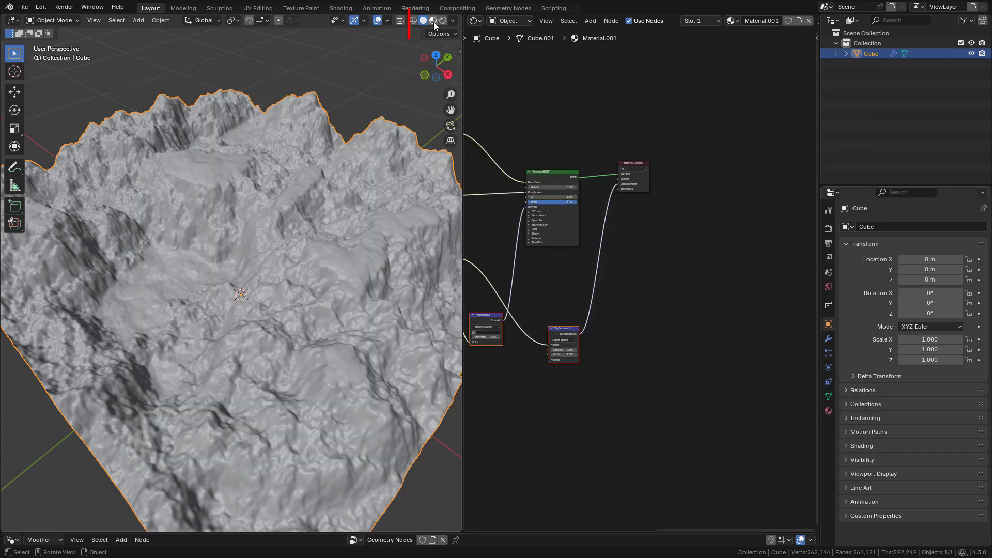
Step: Switch the viewport to Material Preview and assign Material.001 to the Set Material node in the Geometry Node Editor
{"action": "left_click", "coordinate": [433, 20]}
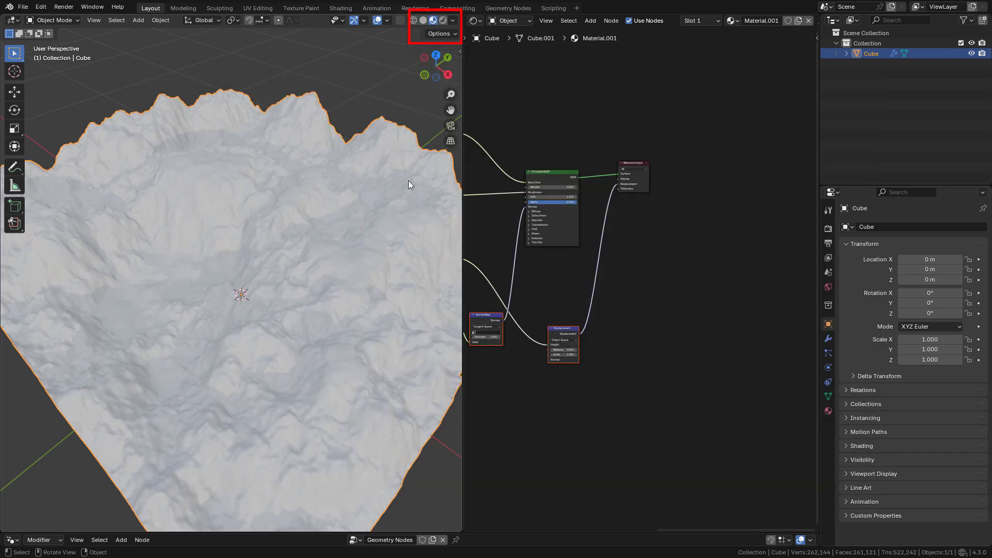
{"action": "middle_click_drag", "start_coordinate": [581, 95], "coordinate": [626, 122]}
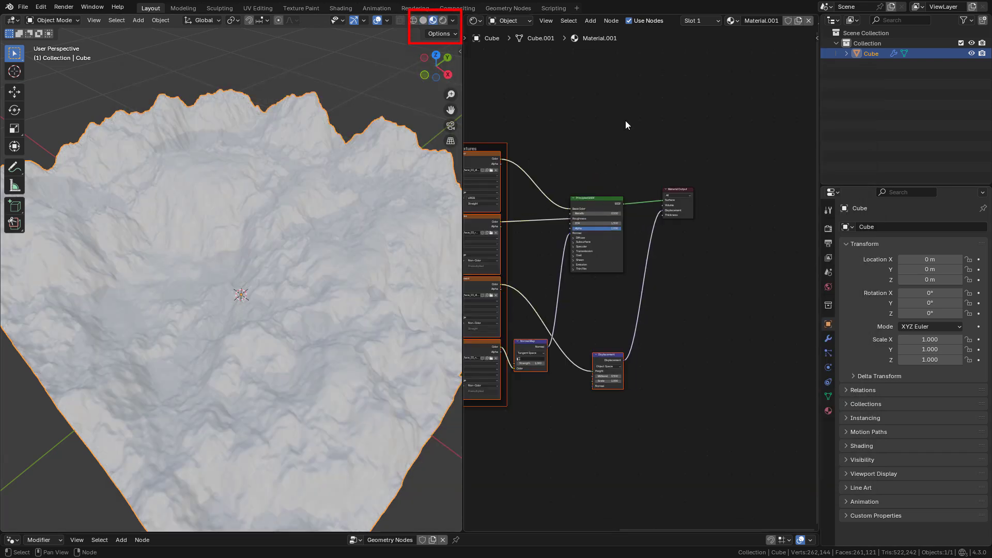
{"action": "left_click", "coordinate": [474, 20]}
{"action": "left_click", "coordinate": [498, 104]}
{"action": "scroll", "coordinate": [624, 173], "scroll_direction": "up", "scroll_amount": 8}
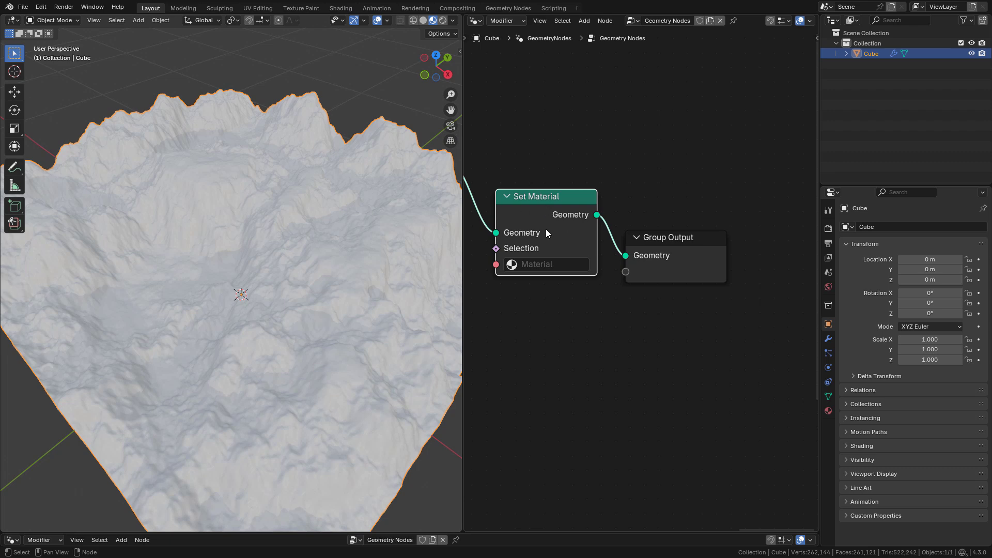
{"action": "left_click", "coordinate": [539, 264]}
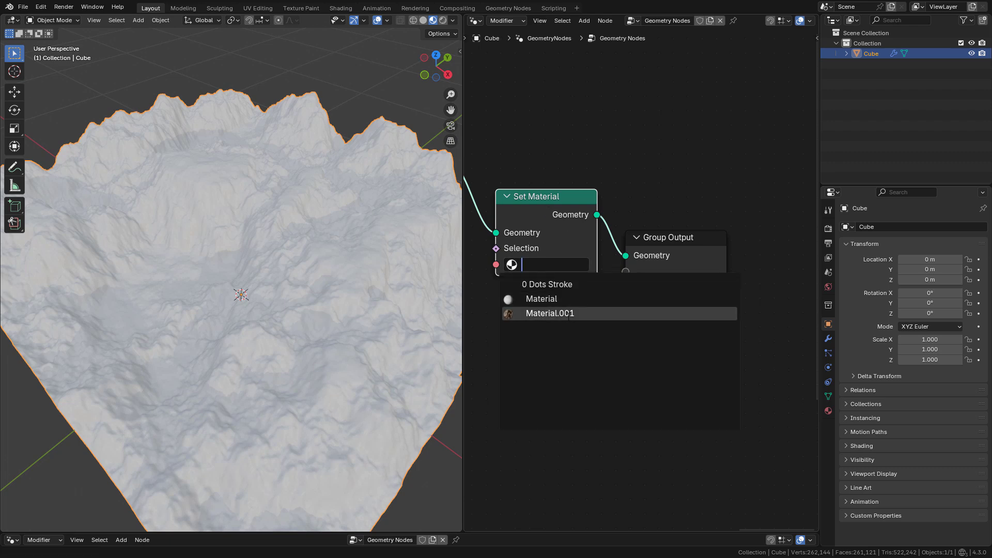
{"action": "left_click", "coordinate": [550, 313]}
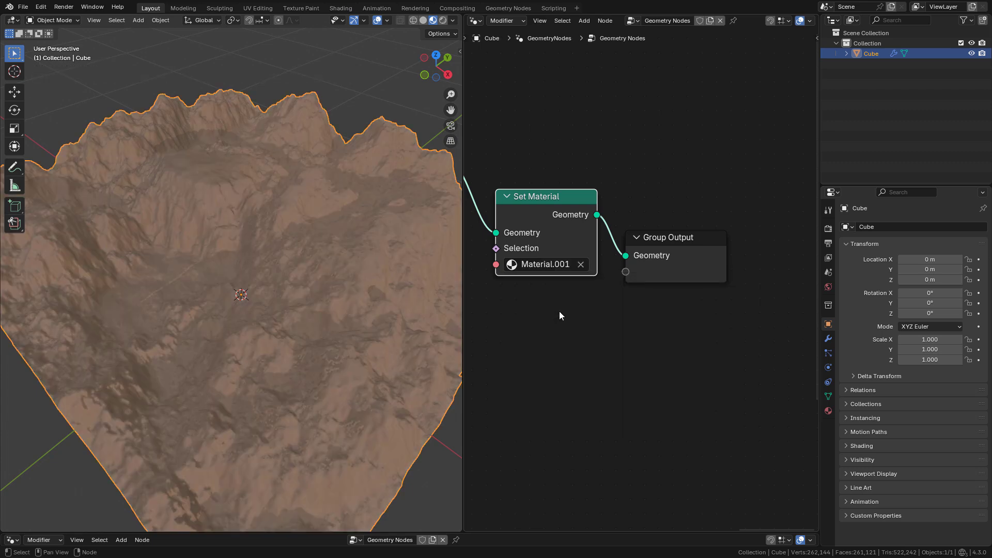
Step: Switch to the Shader Editor and connect the Texture Coordinate's Generated output to the rock Mapping node's Vector input
{"action": "left_click", "coordinate": [477, 22]}
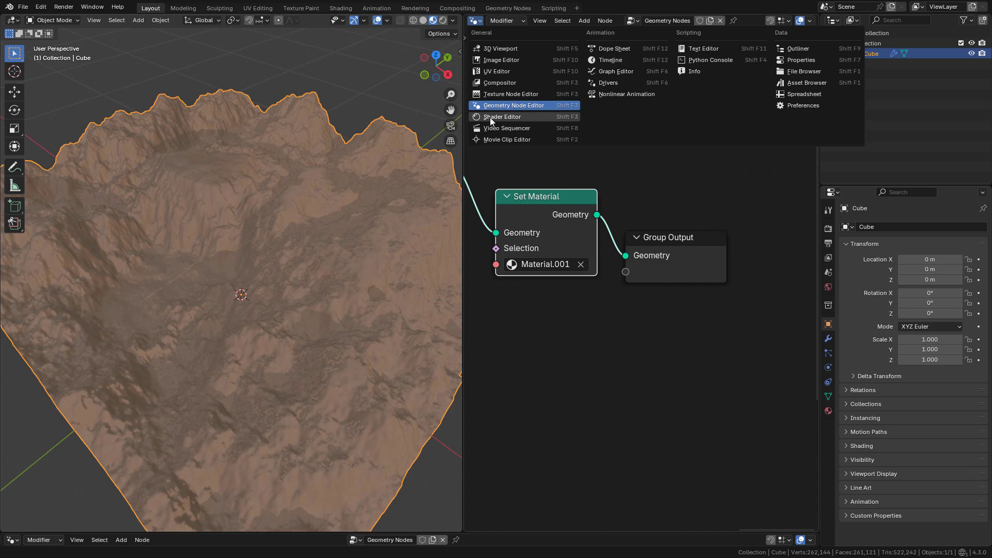
{"action": "left_click", "coordinate": [490, 117]}
{"action": "scroll", "coordinate": [568, 311], "scroll_direction": "down", "scroll_amount": 6}
{"action": "middle_click_drag", "start_coordinate": [568, 311], "coordinate": [746, 376]}
{"action": "middle_click_drag", "start_coordinate": [572, 292], "coordinate": [618, 301]}
{"action": "scroll", "coordinate": [619, 302], "scroll_direction": "up", "scroll_amount": 11}
{"action": "scroll", "coordinate": [584, 312], "scroll_direction": "up", "scroll_amount": 4}
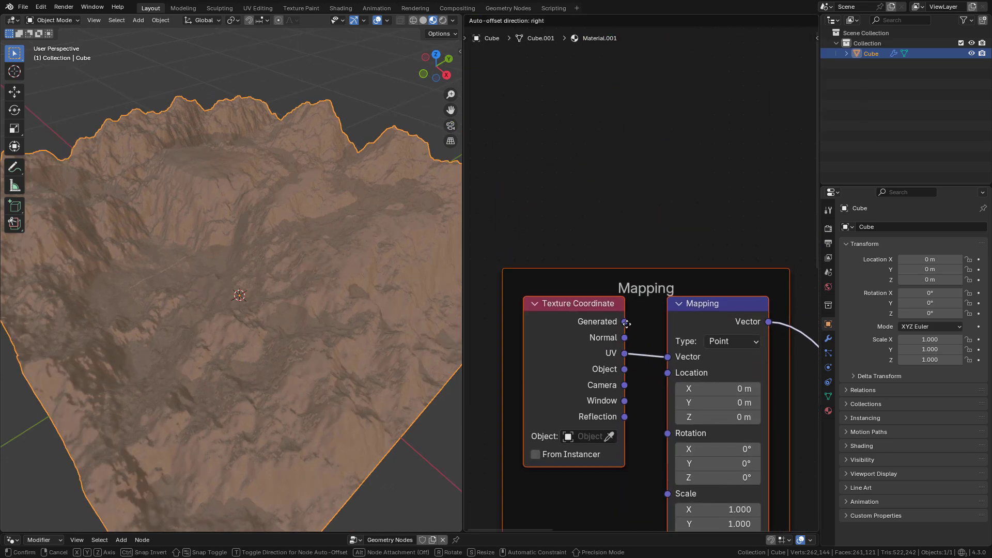
{"action": "left_click_drag", "start_coordinate": [623, 328], "coordinate": [665, 361]}
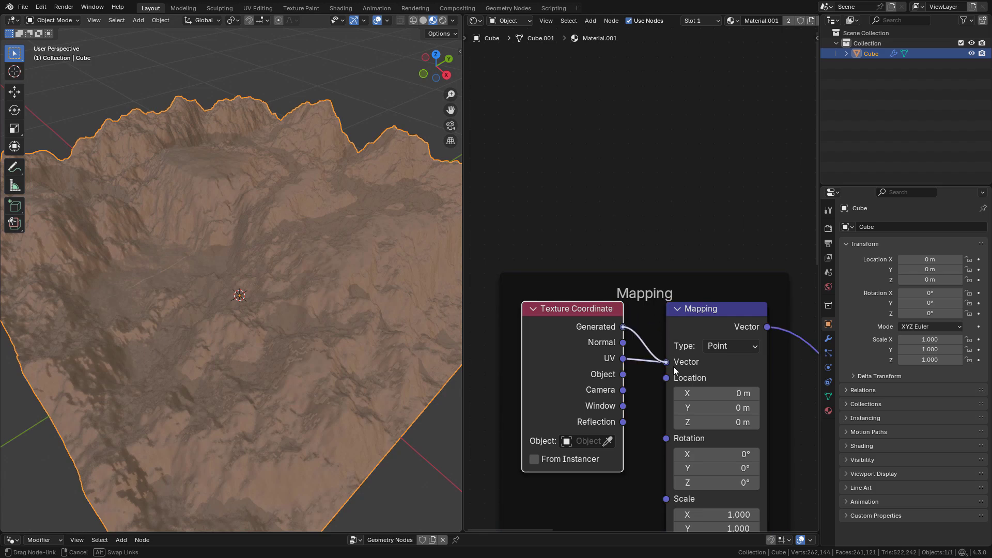
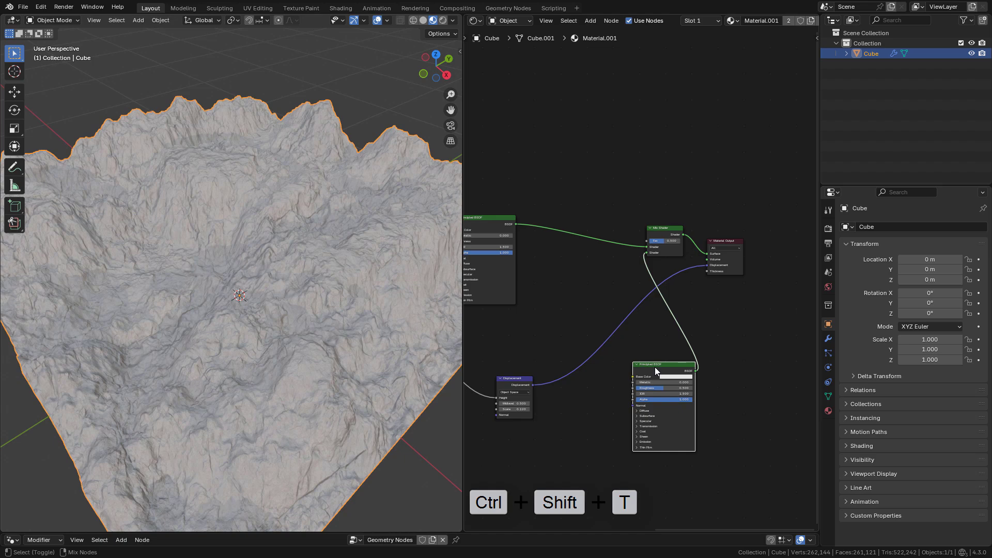
Step: Load the grass 03 Albedo, Normal and Roughness maps onto the second Principled BSDF and move their texture frame below the rock nodes
{"action": "key", "text": "ctrl+shift+t"}
{"action": "left_click", "coordinate": [298, 176]}
{"action": "left_click", "coordinate": [351, 160], "text": "ctrl"}
{"action": "left_click", "coordinate": [445, 160], "text": "ctrl"}
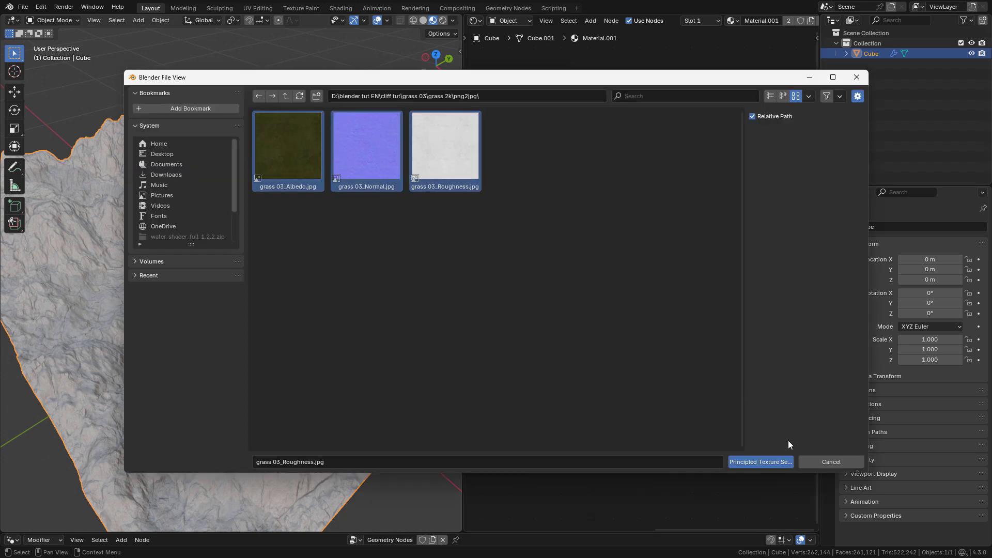
{"action": "left_click", "coordinate": [759, 459]}
{"action": "middle_click_drag", "start_coordinate": [587, 308], "coordinate": [633, 283]}
{"action": "scroll", "coordinate": [634, 283], "scroll_direction": "down", "scroll_amount": 5}
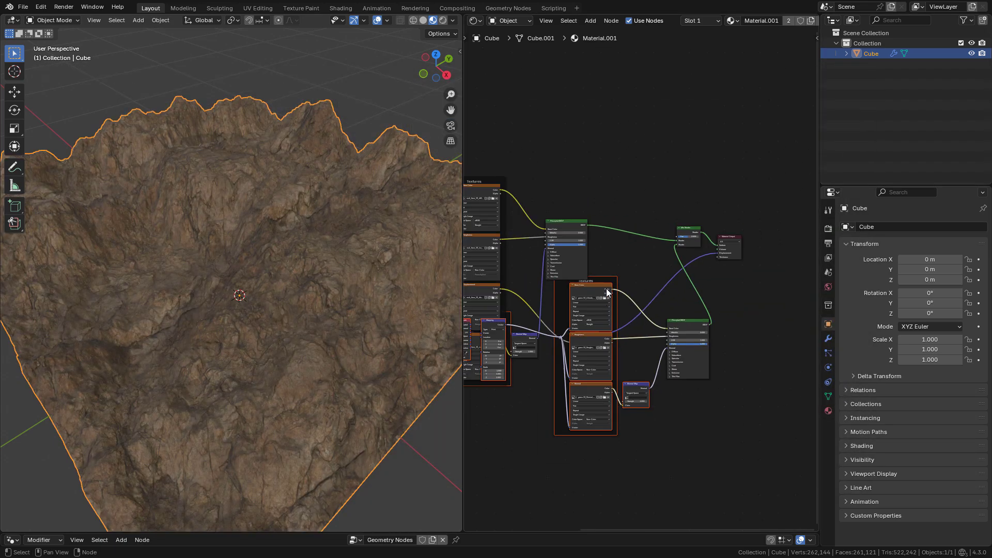
{"action": "left_click_drag", "start_coordinate": [585, 275], "coordinate": [602, 392]}
Step: Set the Mix Shader's Fac to 1.000 to show only the grass shader
{"action": "middle_click_drag", "start_coordinate": [692, 290], "coordinate": [644, 343]}
{"action": "scroll", "coordinate": [645, 343], "scroll_direction": "up", "scroll_amount": 4}
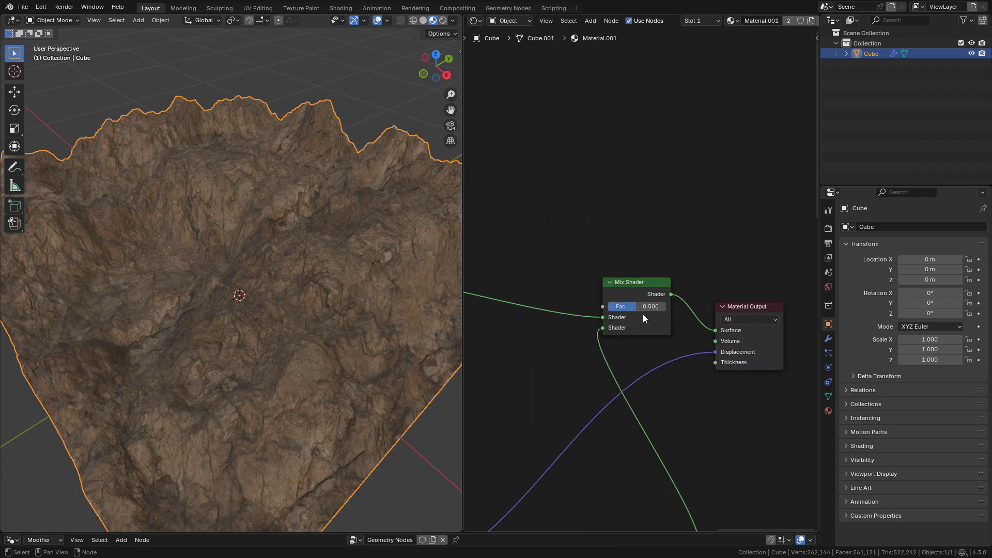
{"action": "left_click_drag", "start_coordinate": [637, 308], "coordinate": [665, 308]}
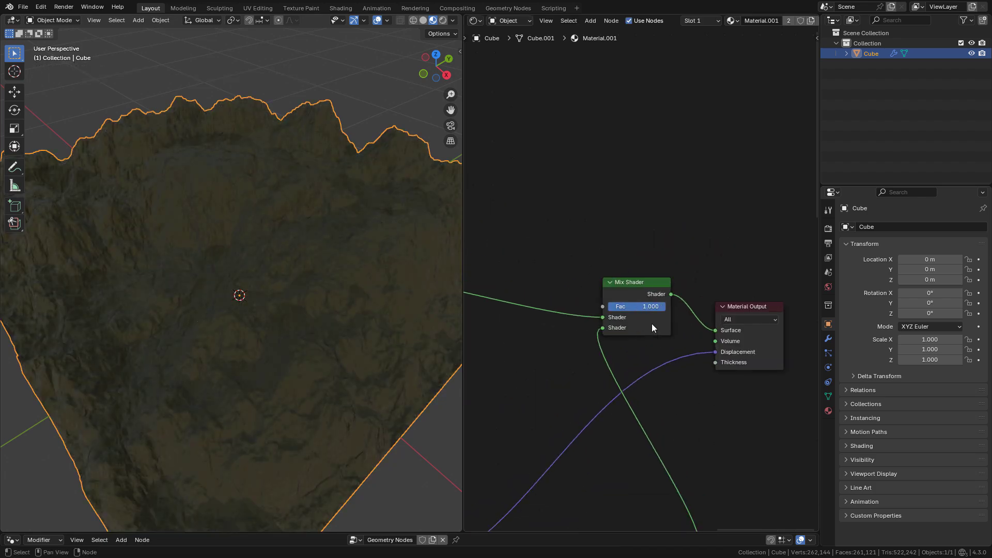
Step: Connect the grass setup's Generated texture coordinate to its Mapping node's Vector input
{"action": "scroll", "coordinate": [652, 325], "scroll_direction": "down", "scroll_amount": 8}
{"action": "middle_click_drag", "start_coordinate": [499, 510], "coordinate": [595, 334]}
{"action": "scroll", "coordinate": [594, 337], "scroll_direction": "up", "scroll_amount": 4}
{"action": "left_click_drag", "start_coordinate": [527, 331], "coordinate": [555, 353]}
Step: Lower the Specular IOR Level of the grass Principled BSDF to about 0.014
{"action": "middle_click_drag", "start_coordinate": [795, 217], "coordinate": [524, 403]}
{"action": "scroll", "coordinate": [648, 310], "scroll_direction": "up", "scroll_amount": 4}
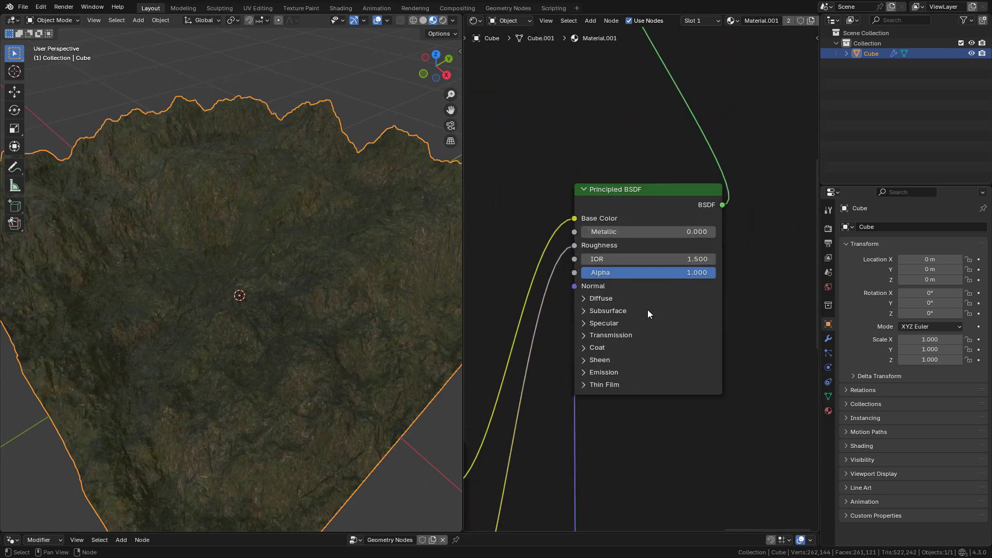
{"action": "left_click", "coordinate": [585, 324]}
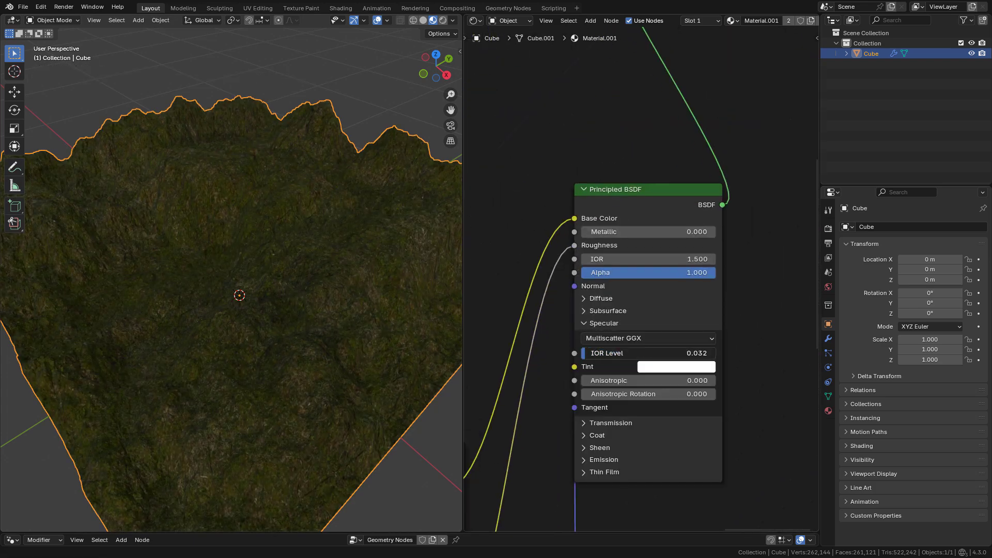
{"action": "left_click_drag", "start_coordinate": [646, 352], "coordinate": [640, 353]}
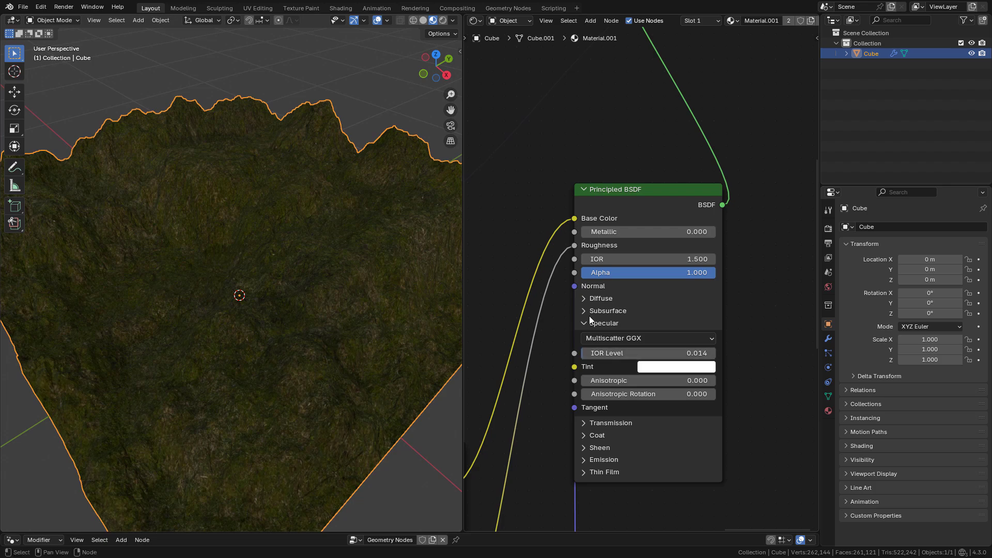
Step: Add a Geometry node before the Mix Shader and connect its Normal output to the Mix Shader's Fac input
{"action": "scroll", "coordinate": [589, 250], "scroll_direction": "down", "scroll_amount": 4}
{"action": "middle_click_drag", "start_coordinate": [725, 235], "coordinate": [646, 214]}
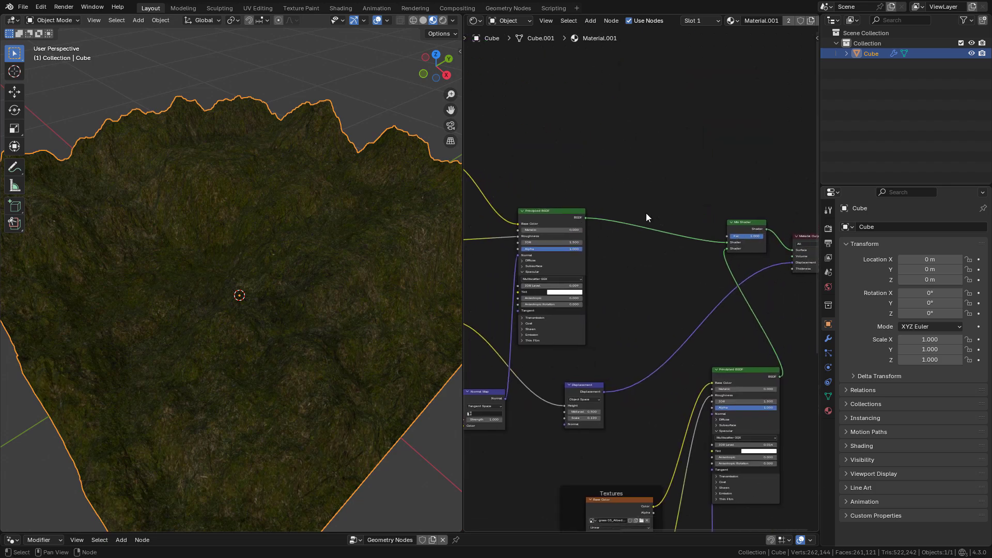
{"action": "middle_click_drag", "start_coordinate": [694, 194], "coordinate": [600, 283]}
{"action": "scroll", "coordinate": [594, 274], "scroll_direction": "up", "scroll_amount": 5}
{"action": "key", "text": "shift+a"}
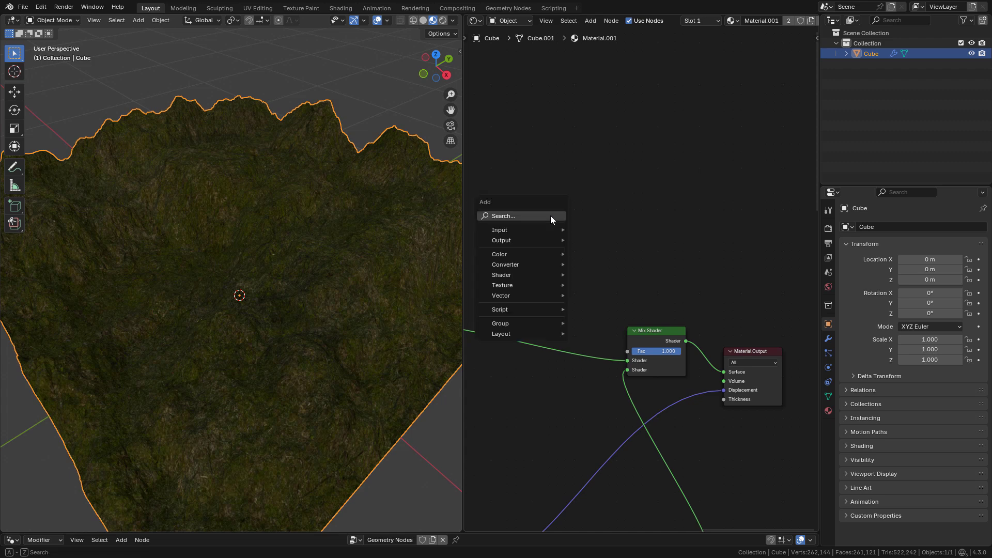
{"action": "left_click", "coordinate": [550, 216]}
{"action": "type", "text": "ge"}
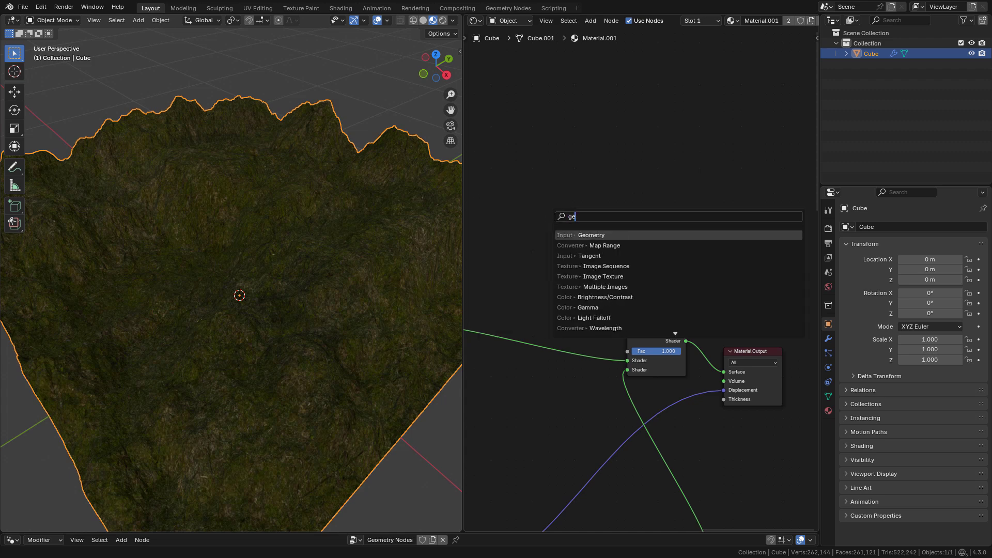
{"action": "left_click", "coordinate": [608, 235]}
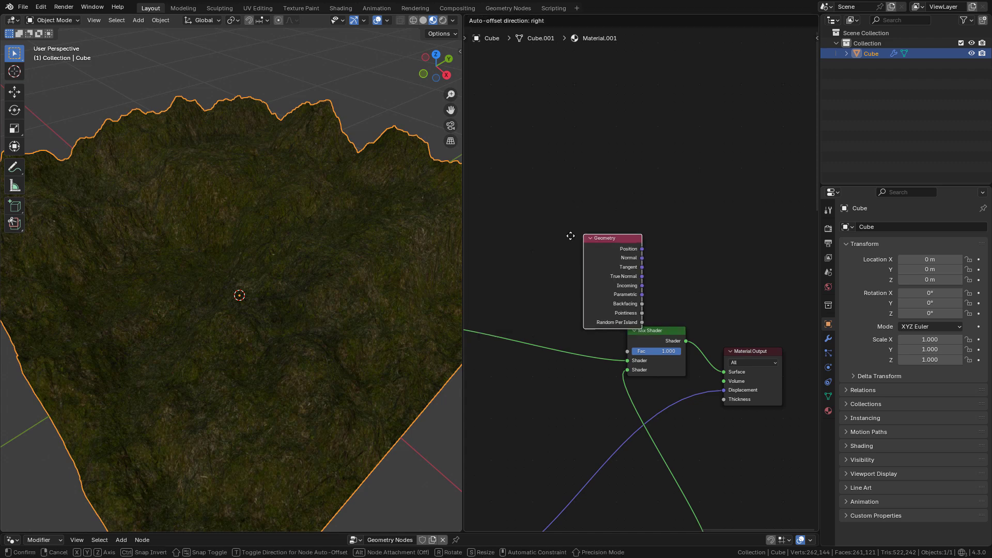
{"action": "left_click", "coordinate": [470, 208]}
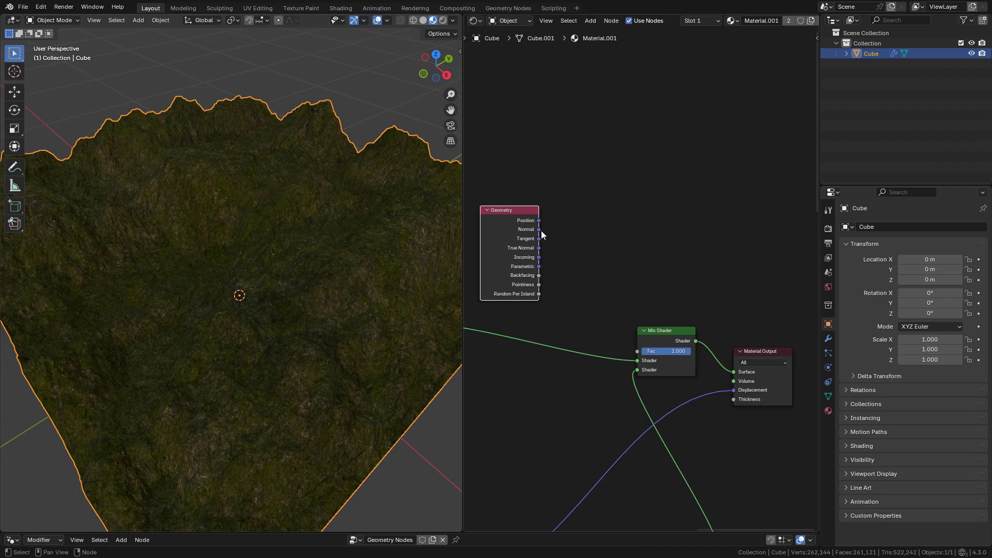
{"action": "left_click_drag", "start_coordinate": [540, 229], "coordinate": [642, 351]}
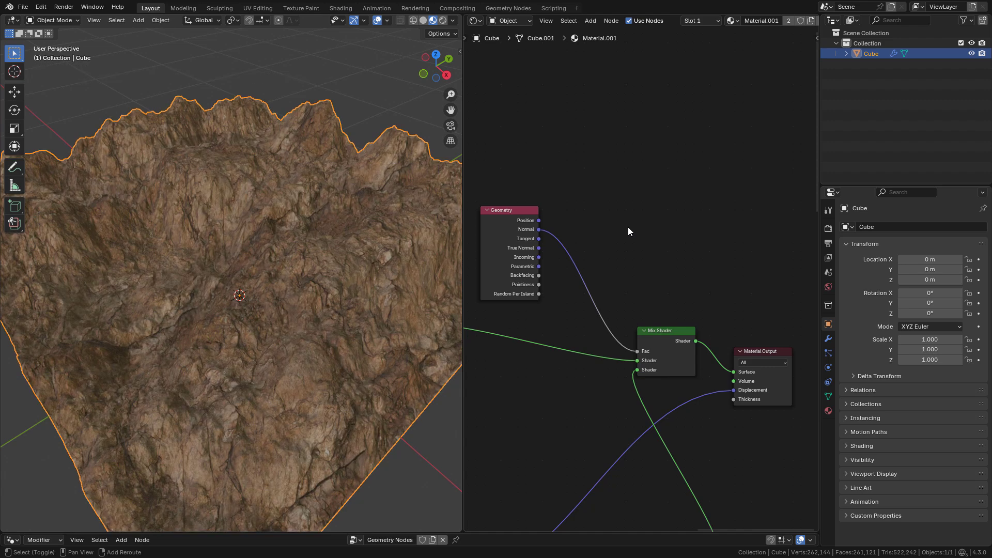
Step: Insert a Separate XYZ node after the Geometry node's Normal output and connect its Z output to the Mix Shader's Fac
{"action": "key", "text": "shift+a"}
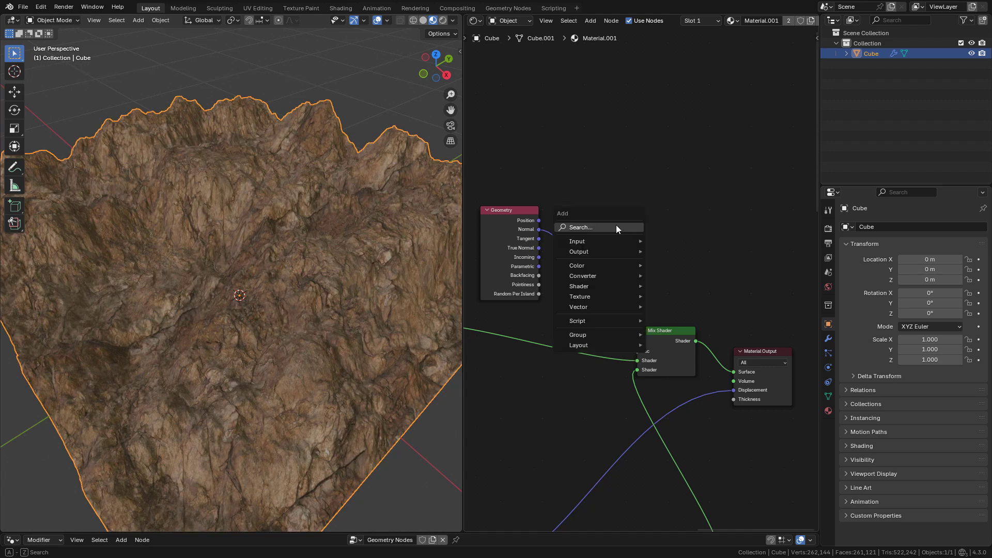
{"action": "type", "text": "sep"}
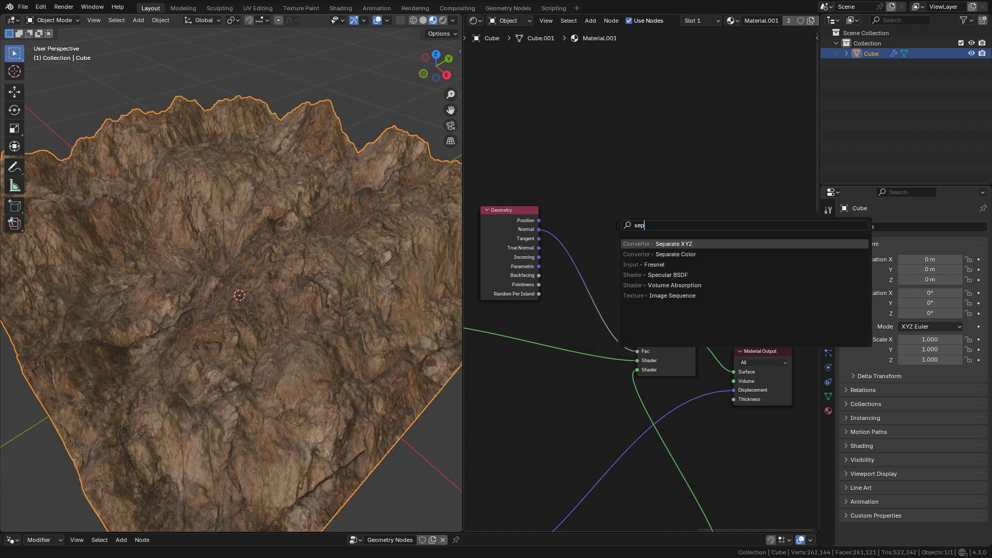
{"action": "left_click", "coordinate": [678, 244]}
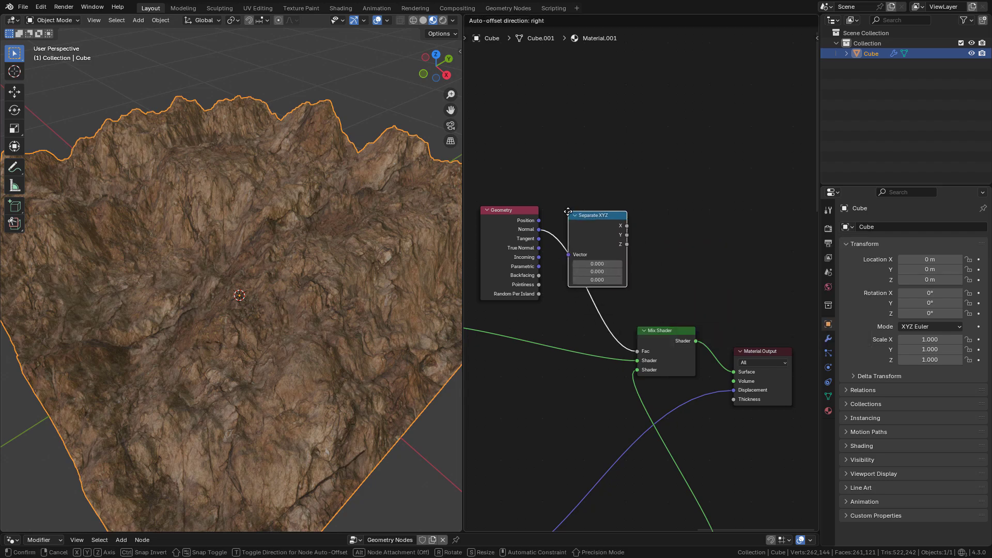
{"action": "left_click", "coordinate": [568, 216]}
{"action": "left_click_drag", "start_coordinate": [614, 246], "coordinate": [677, 237]}
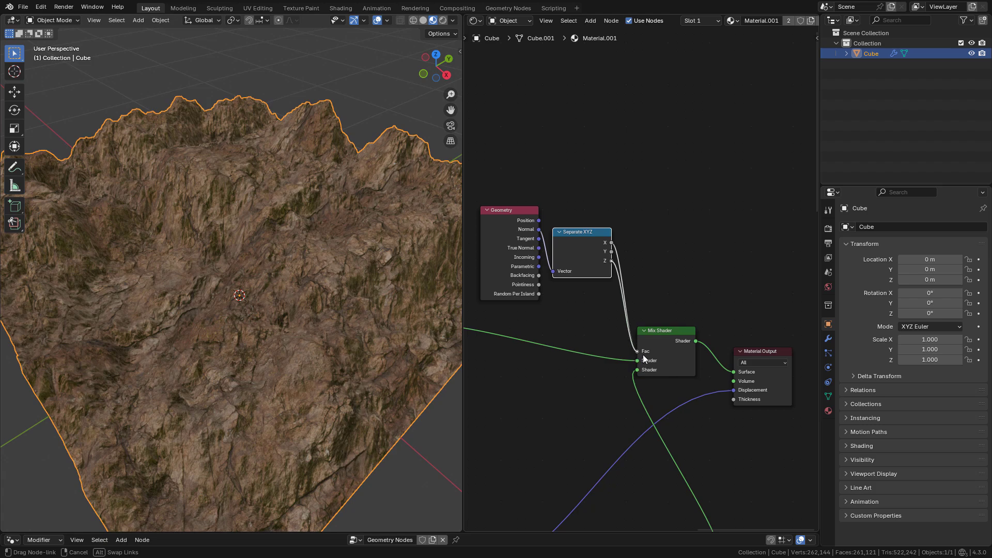
{"action": "left_click_drag", "start_coordinate": [644, 358], "coordinate": [641, 355]}
Step: Insert a Color Ramp node between the Separate XYZ Z output and the Mix Shader's Fac input
{"action": "key", "text": "shift+a"}
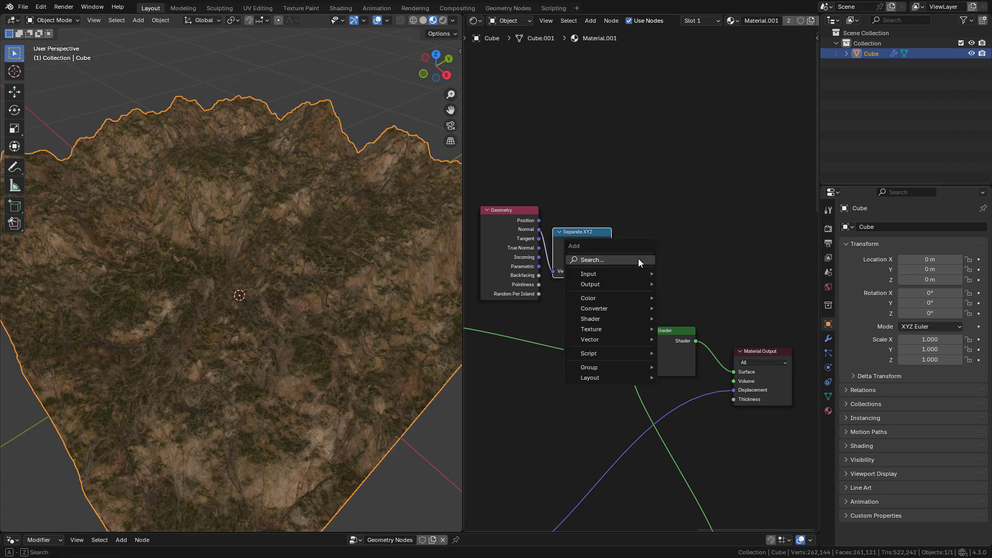
{"action": "type", "text": "col"}
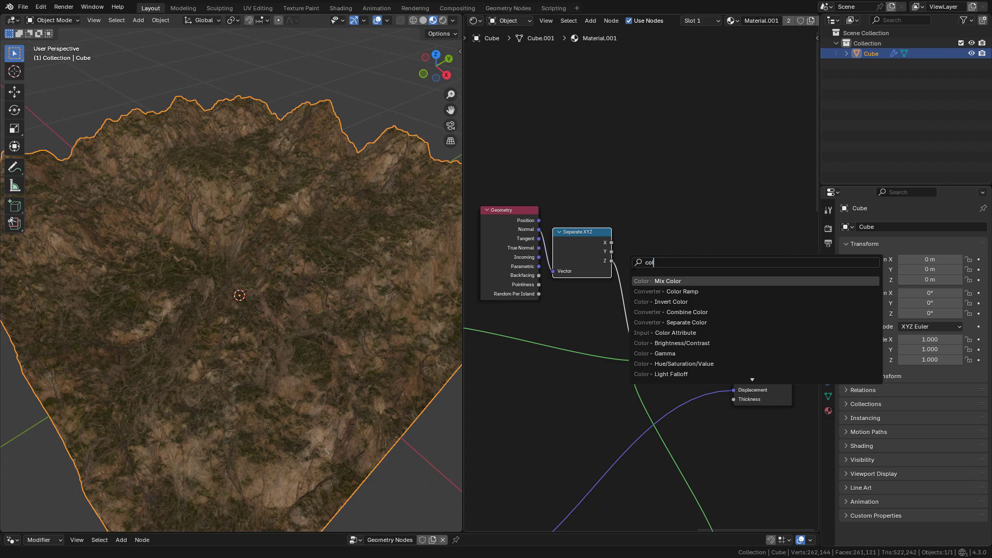
{"action": "left_click", "coordinate": [669, 292]}
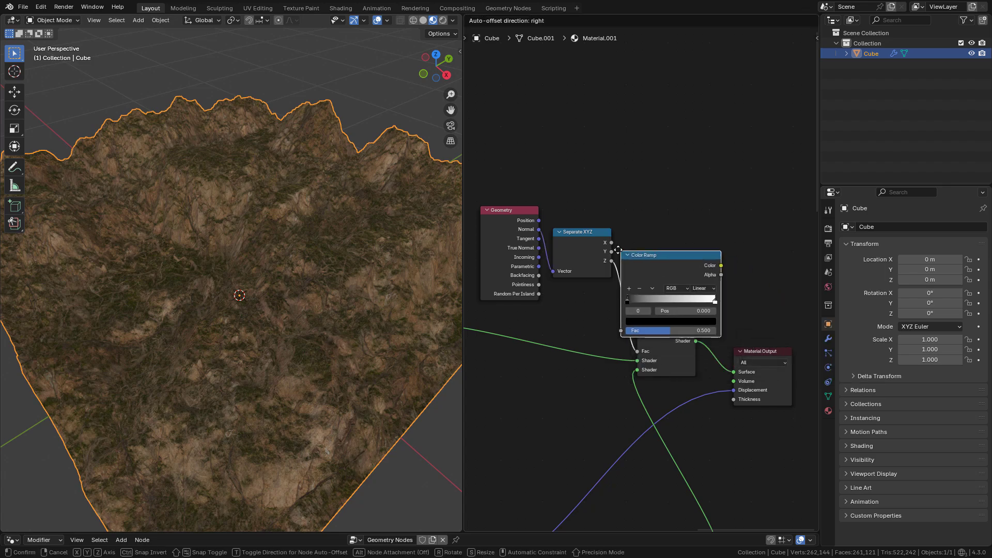
{"action": "left_click", "coordinate": [630, 253]}
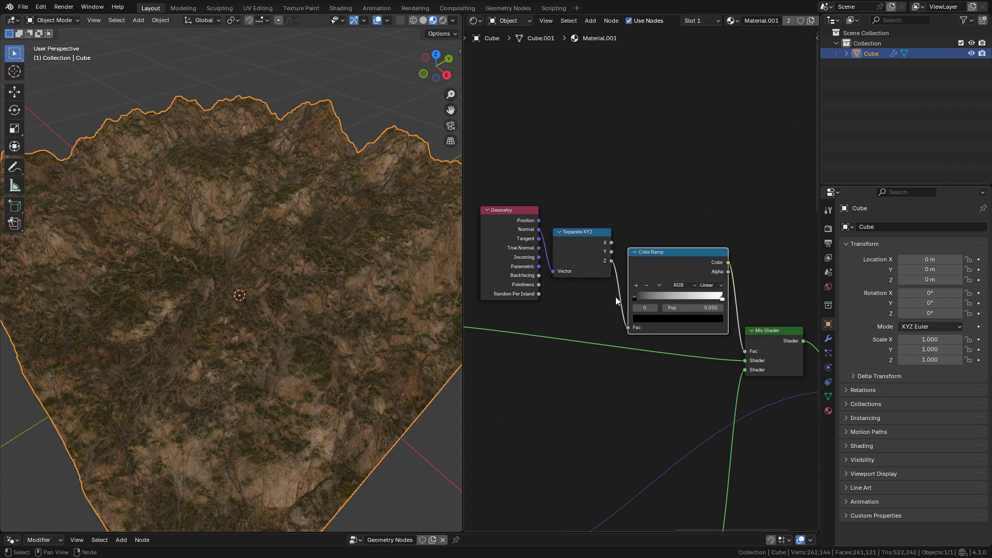
Step: Sharpen the rock and grass blend by moving the Color Ramp's white stop inward and its black stop to about 0.159
{"action": "left_click_drag", "start_coordinate": [722, 298], "coordinate": [692, 299]}
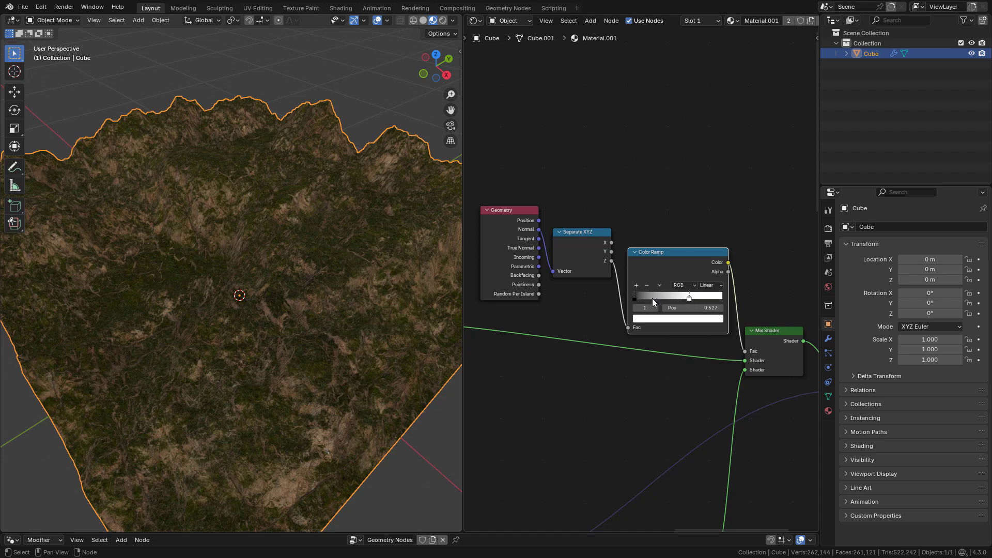
{"action": "left_click", "coordinate": [637, 298]}
{"action": "left_click", "coordinate": [646, 319]}
{"action": "left_click_drag", "start_coordinate": [689, 298], "coordinate": [698, 299]}
{"action": "left_click_drag", "start_coordinate": [635, 299], "coordinate": [642, 299]}
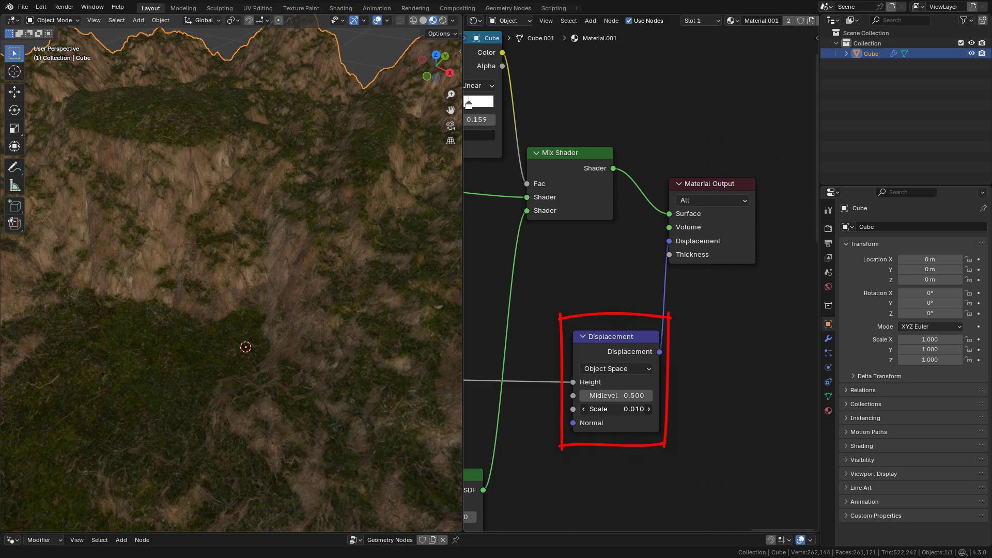
Step: Turn on Scene Lights for the Material Preview shading and lower the environment lighting's Strength
{"action": "scroll", "coordinate": [236, 152], "scroll_direction": "down", "scroll_amount": 4}
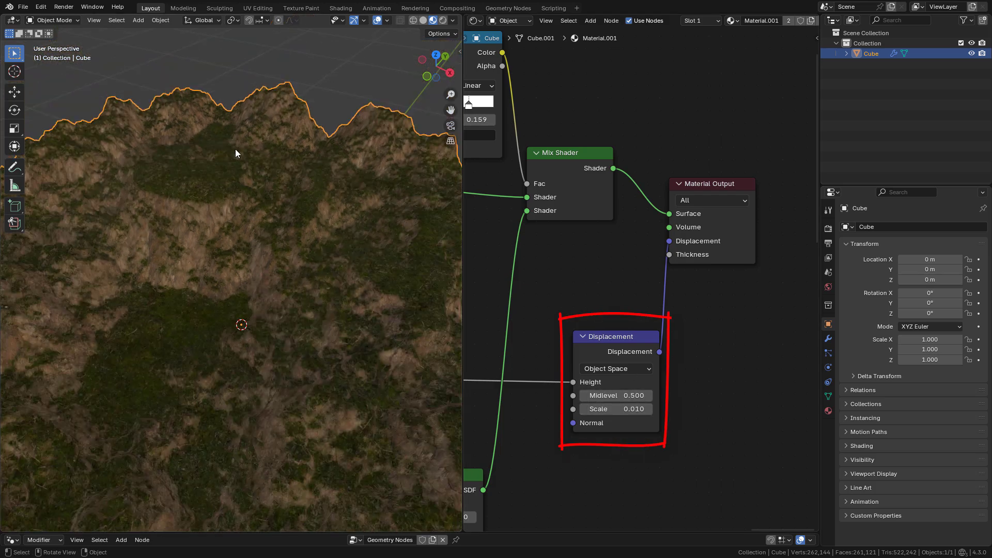
{"action": "middle_click_drag", "start_coordinate": [387, 221], "coordinate": [370, 218]}
{"action": "scroll", "coordinate": [370, 217], "scroll_direction": "up", "scroll_amount": 4}
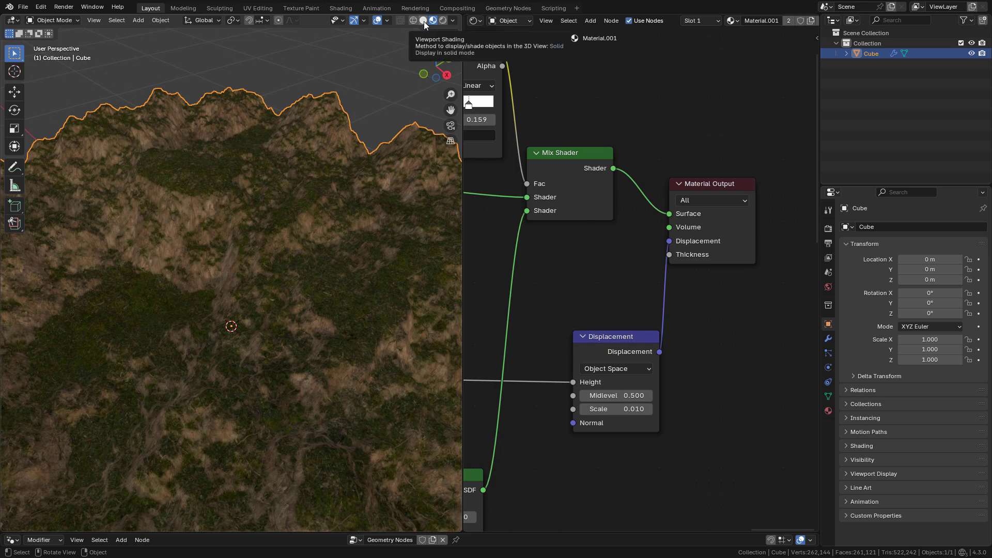
{"action": "left_click", "coordinate": [452, 21]}
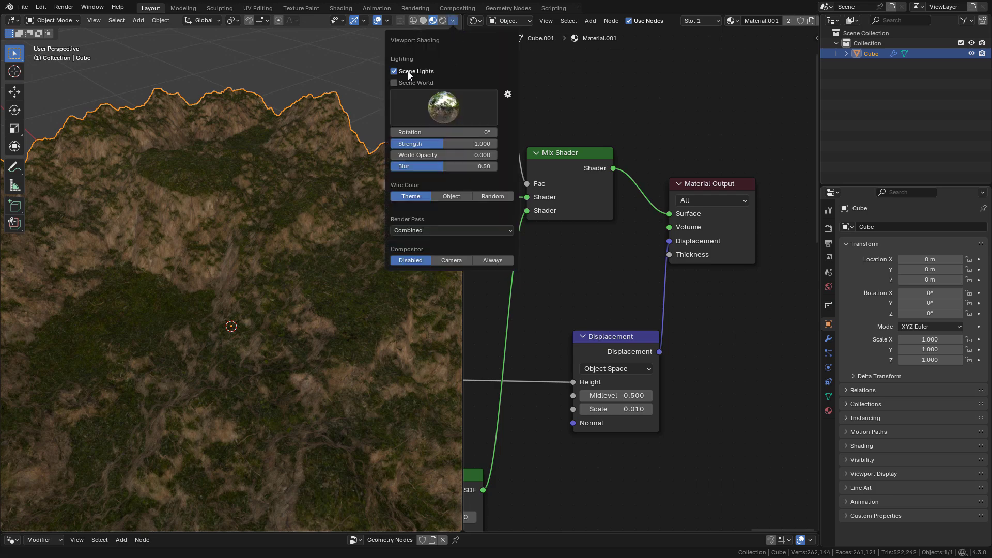
{"action": "left_click_drag", "start_coordinate": [445, 143], "coordinate": [415, 143]}
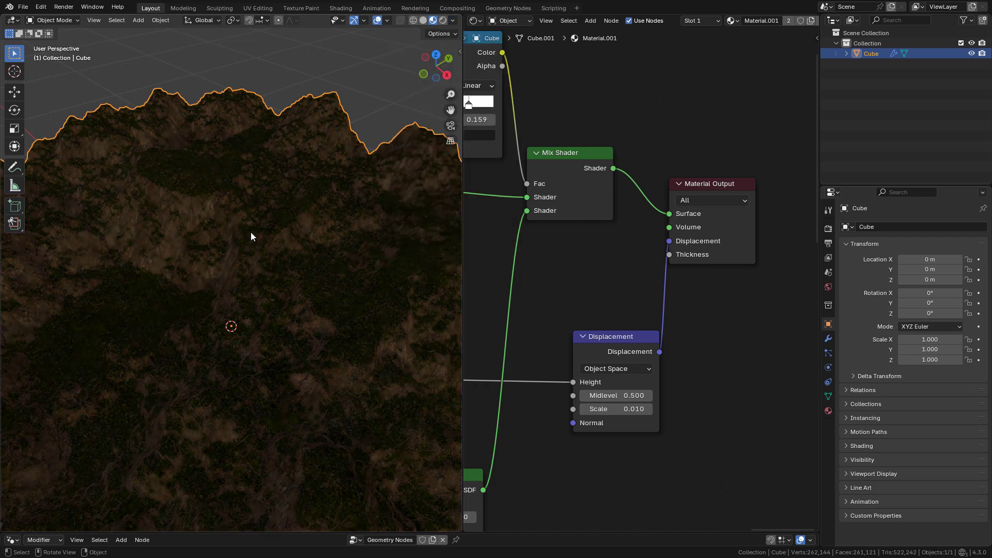
Step: Add a Sun light to the scene
{"action": "key", "text": "shift+a"}
{"action": "mouse_move", "coordinate": [249, 379]}
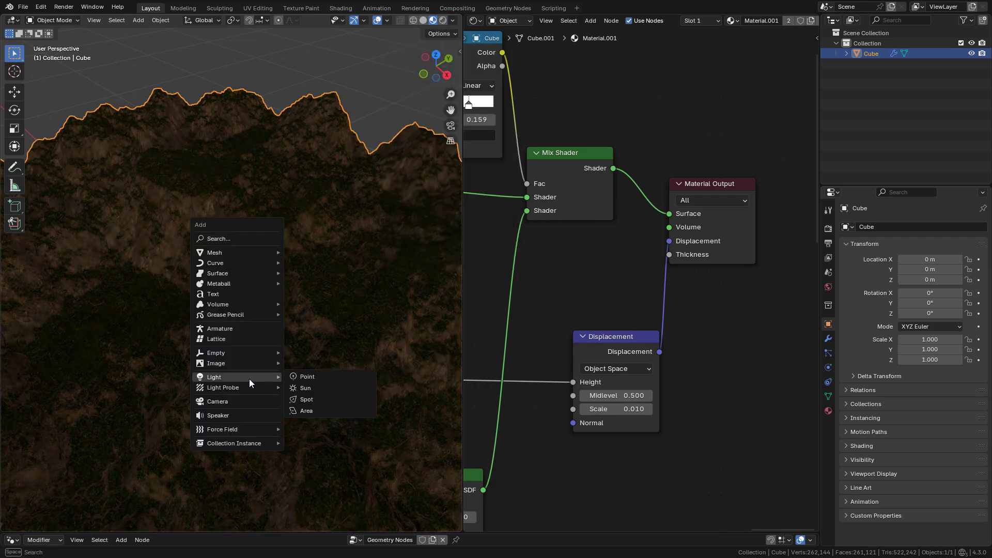
{"action": "left_click", "coordinate": [314, 387]}
Step: Raise the Sun to about 1.24 m on Z and tilt it to roughly -38°, 53°, -19° so its light falls across the terrain
{"action": "scroll", "coordinate": [246, 322], "scroll_direction": "down", "scroll_amount": 5}
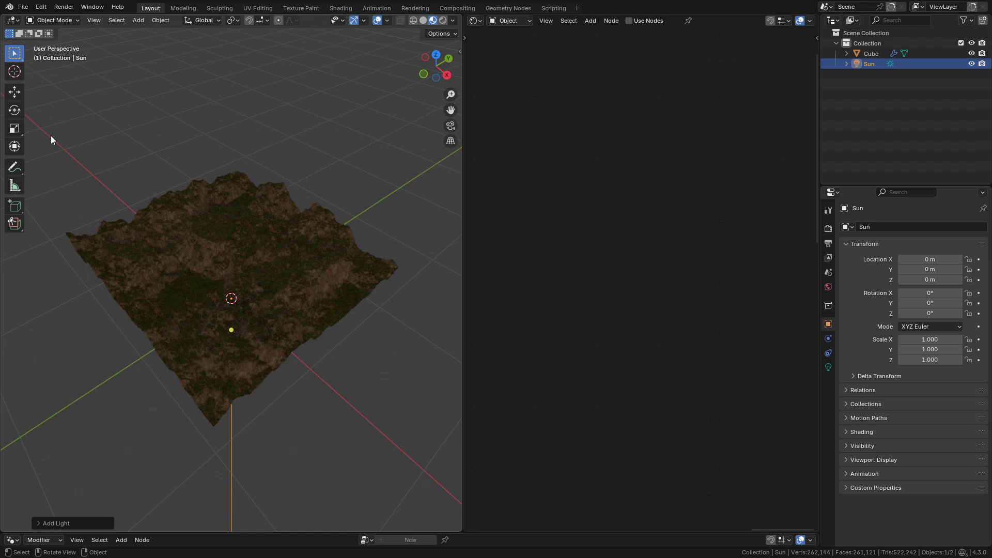
{"action": "left_click", "coordinate": [14, 92]}
{"action": "left_click_drag", "start_coordinate": [231, 282], "coordinate": [231, 172]}
{"action": "left_click_drag", "start_coordinate": [231, 231], "coordinate": [126, 214]}
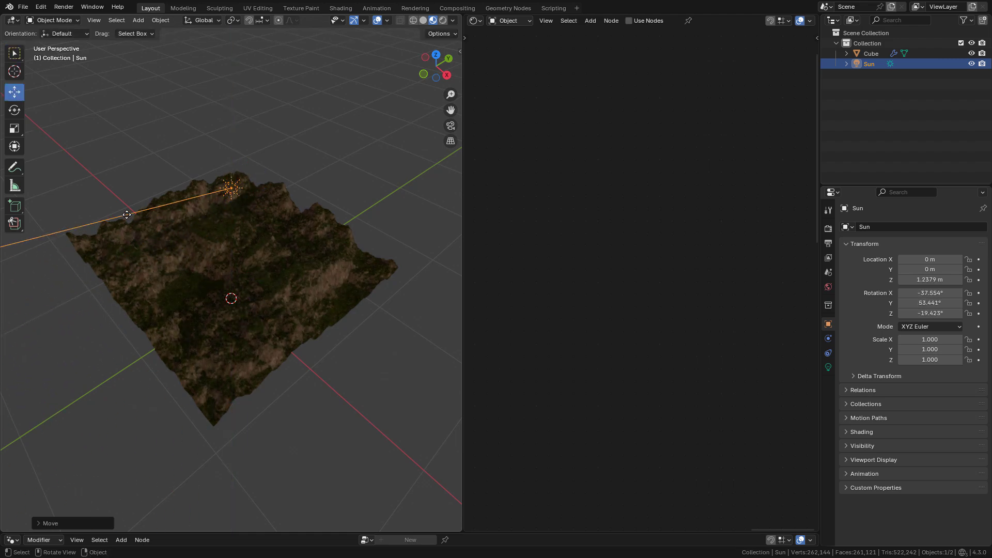
Step: Increase the Sun light's strength in its light settings
{"action": "left_click", "coordinate": [828, 367]}
{"action": "left_click_drag", "start_coordinate": [929, 298], "coordinate": [945, 298]}
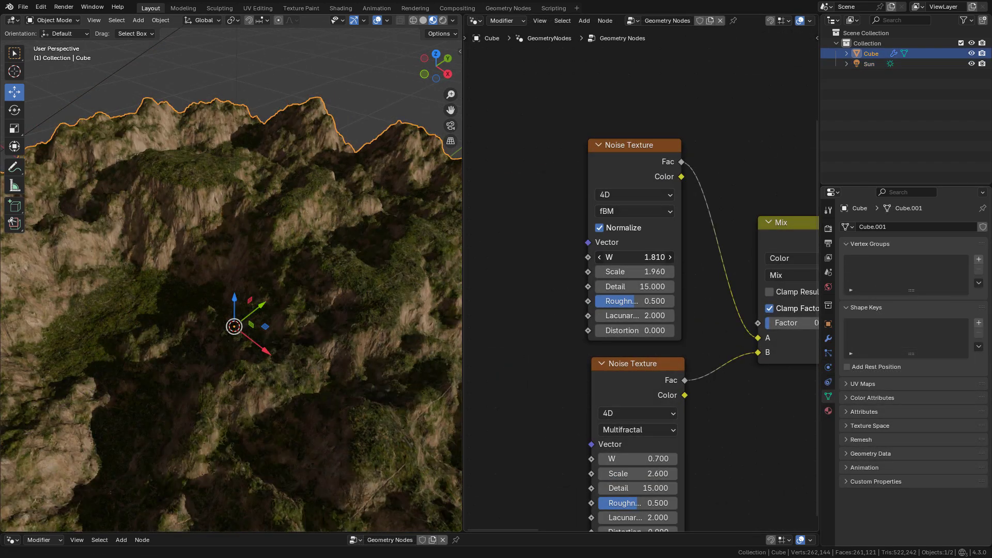
Step: Lower the W value of the fBM Noise Texture to 1.8 to vary the terrain's shape
{"action": "mouse_move", "coordinate": [639, 260]}
{"action": "left_mouse_down"}
{"action": "mouse_move", "coordinate": [666, 259]}
{"action": "mouse_move", "coordinate": [638, 259]}
{"action": "left_mouse_up"}
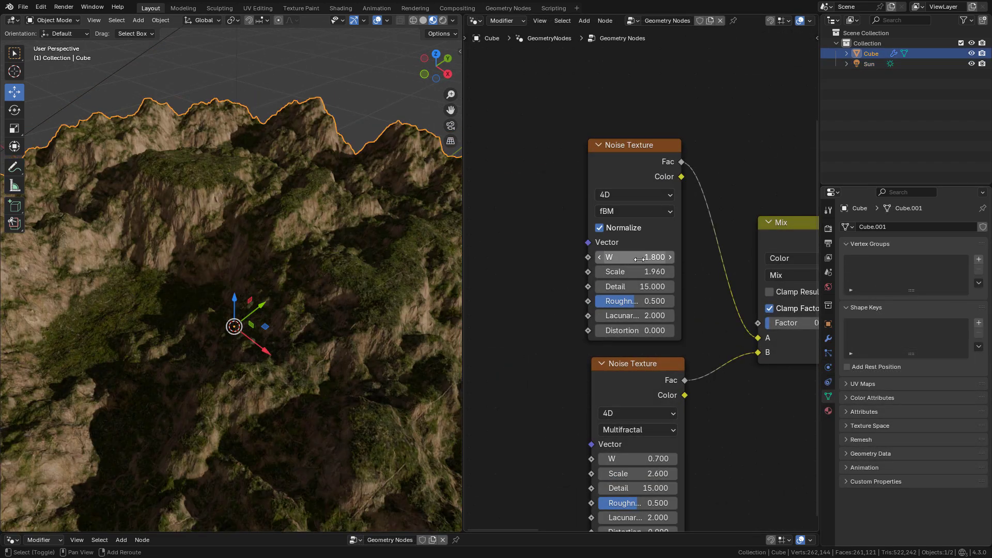
{"action": "left_click", "coordinate": [644, 258]}
{"action": "key", "text": "Return"}
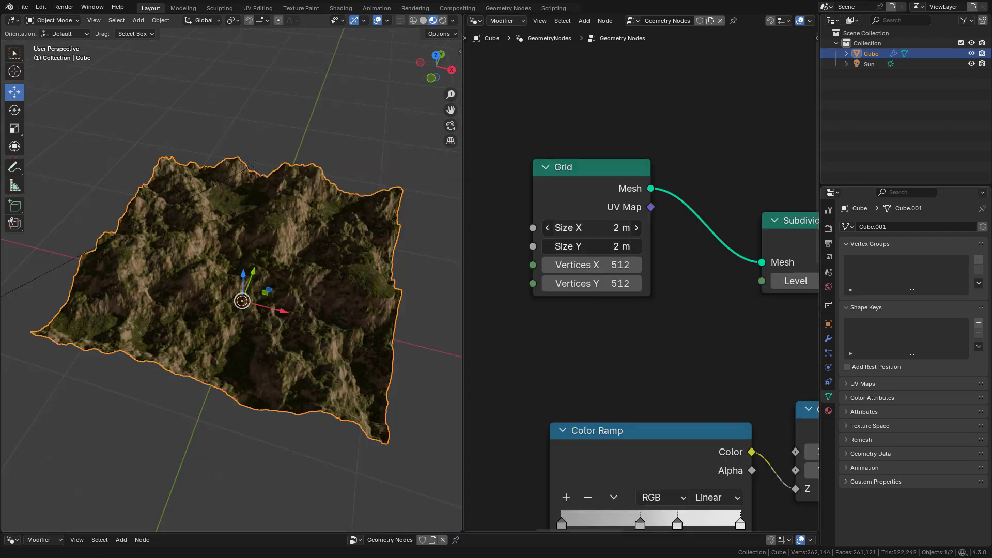
Step: Open the Grid node's Size X and Size Y together for editing
{"action": "double_click", "coordinate": [591, 227]}
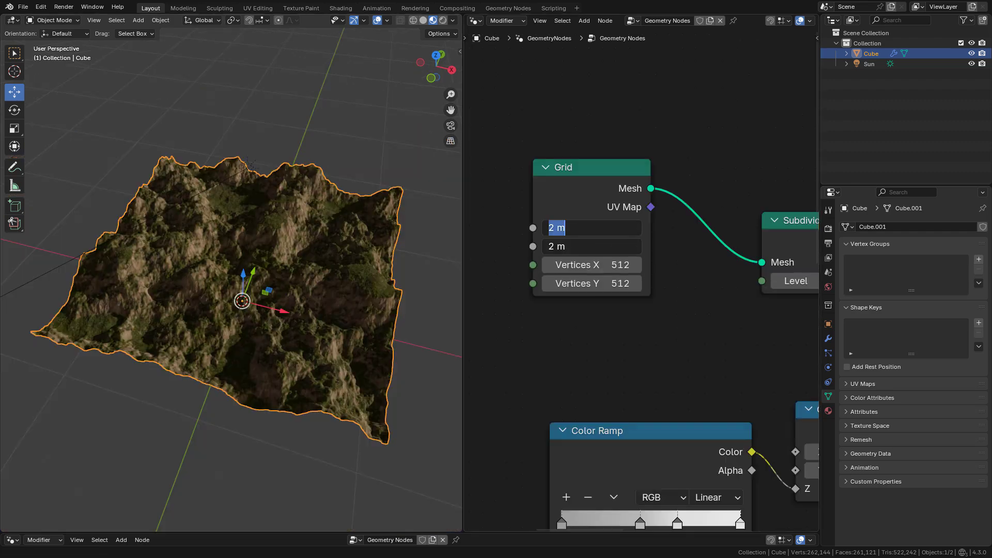
{"action": "key", "text": "Return"}
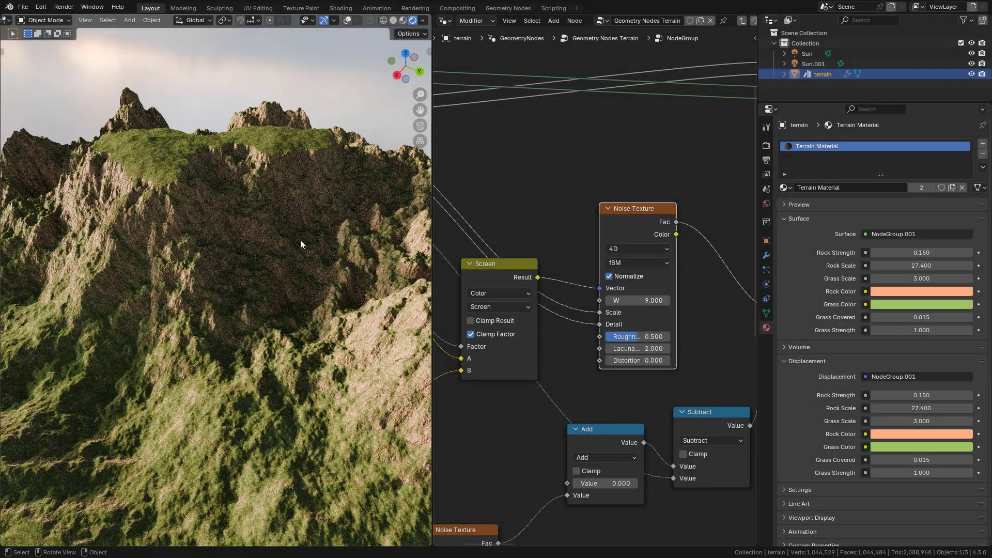
Step: Set W to 10 on the fBM Noise Texture inside the finished terrain's node group, and reopen W for editing
{"action": "type", "text": "10"}
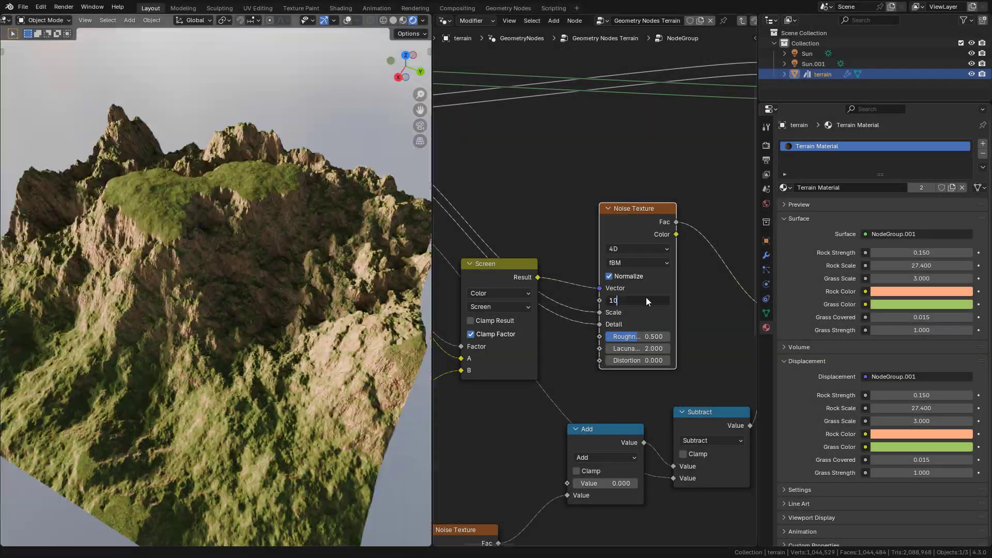
{"action": "key", "text": "Return"}
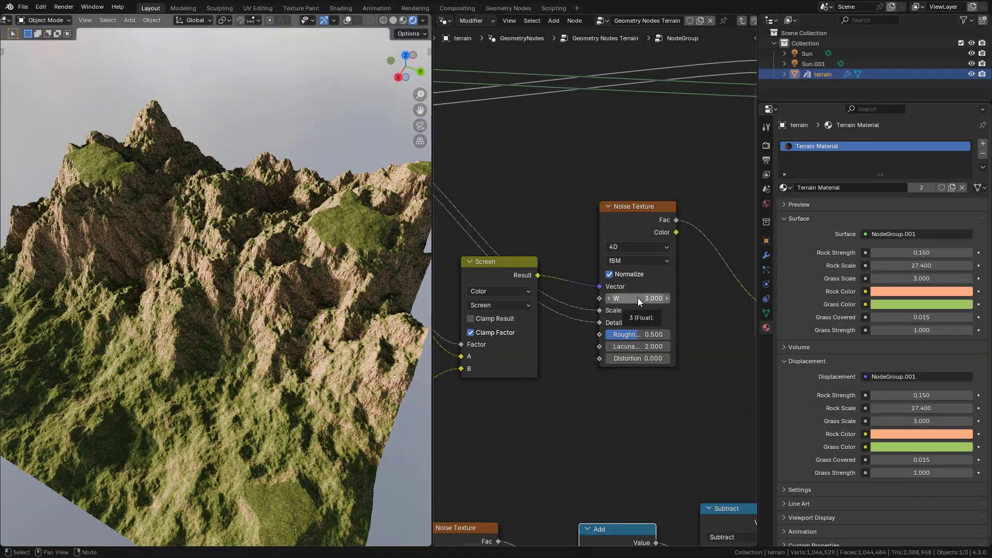
{"action": "double_click", "coordinate": [637, 299]}
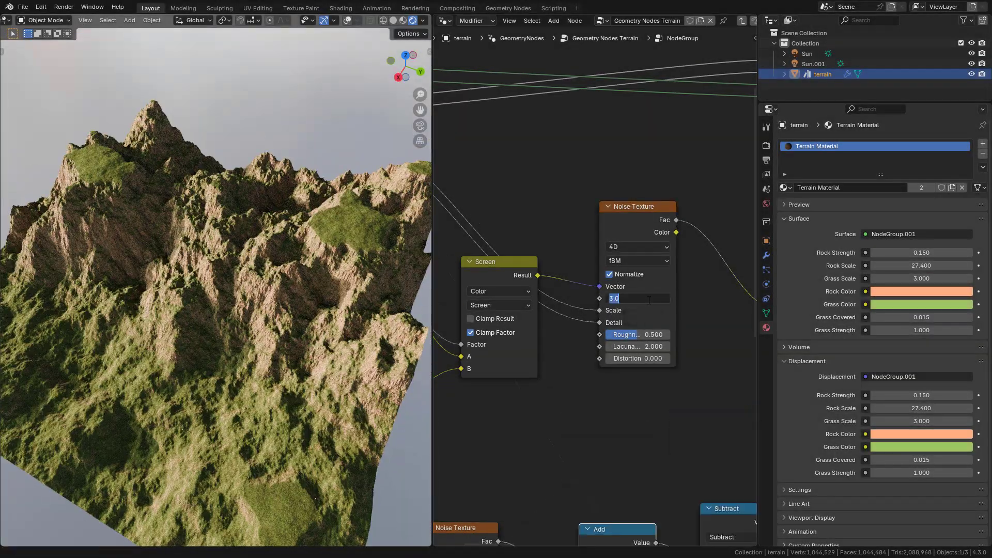